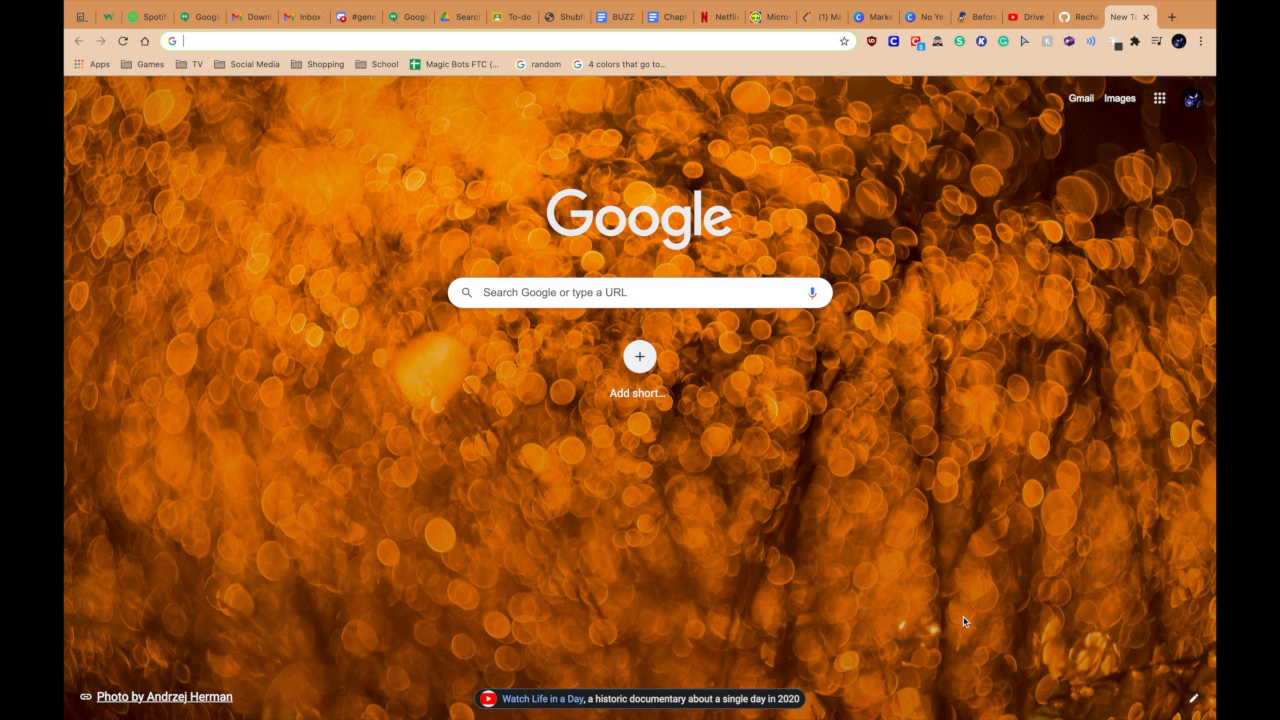
Step: Open the Android Studio download page at developer.android.com/studio
type("devo")
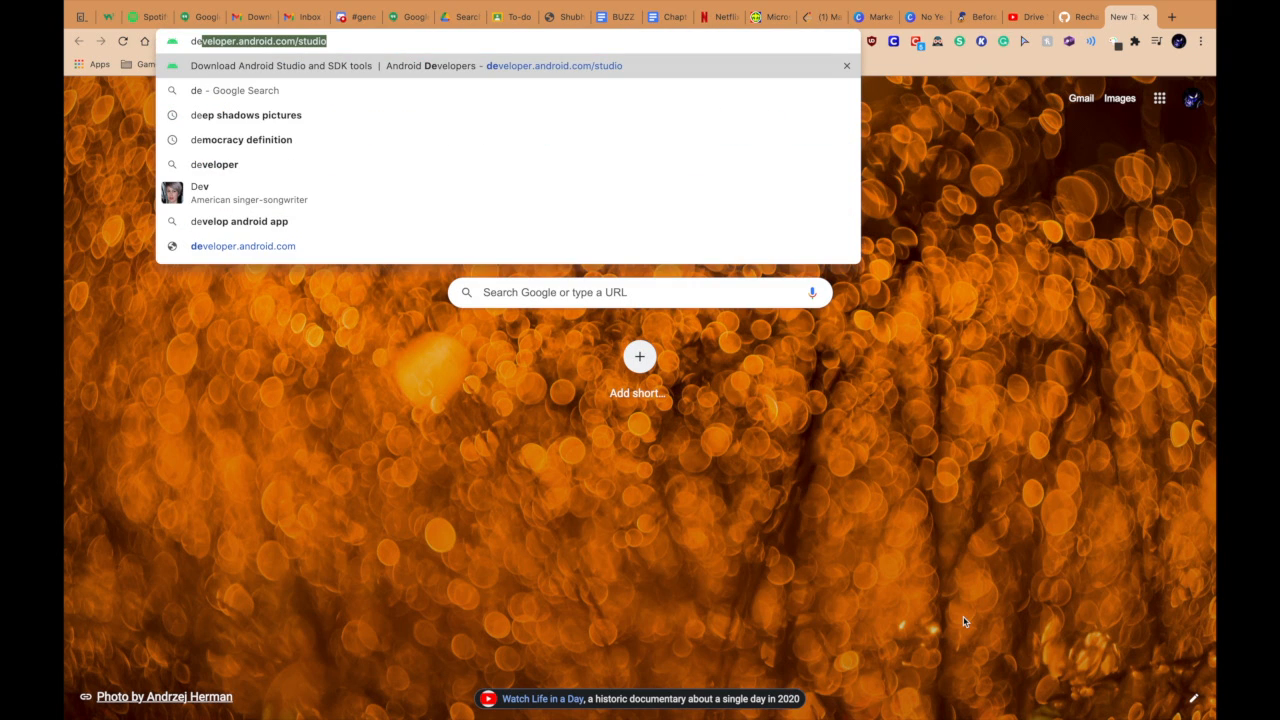
type("loper")
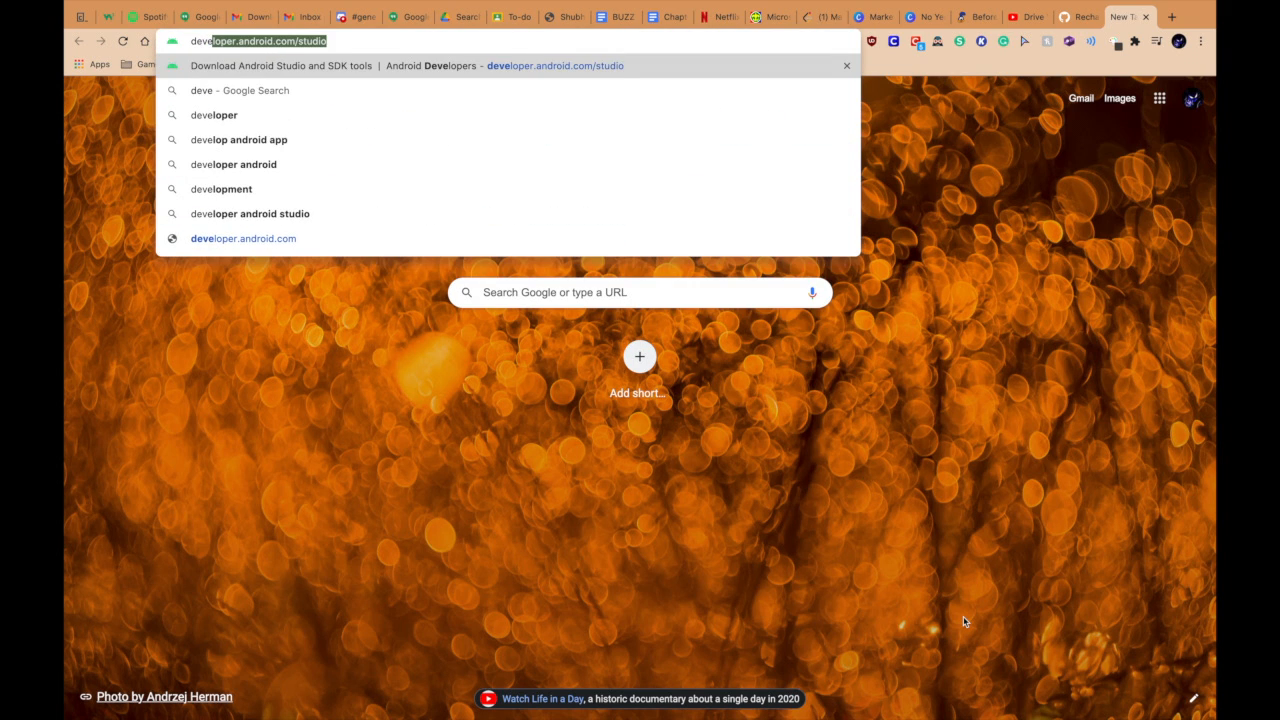
type(".andro")
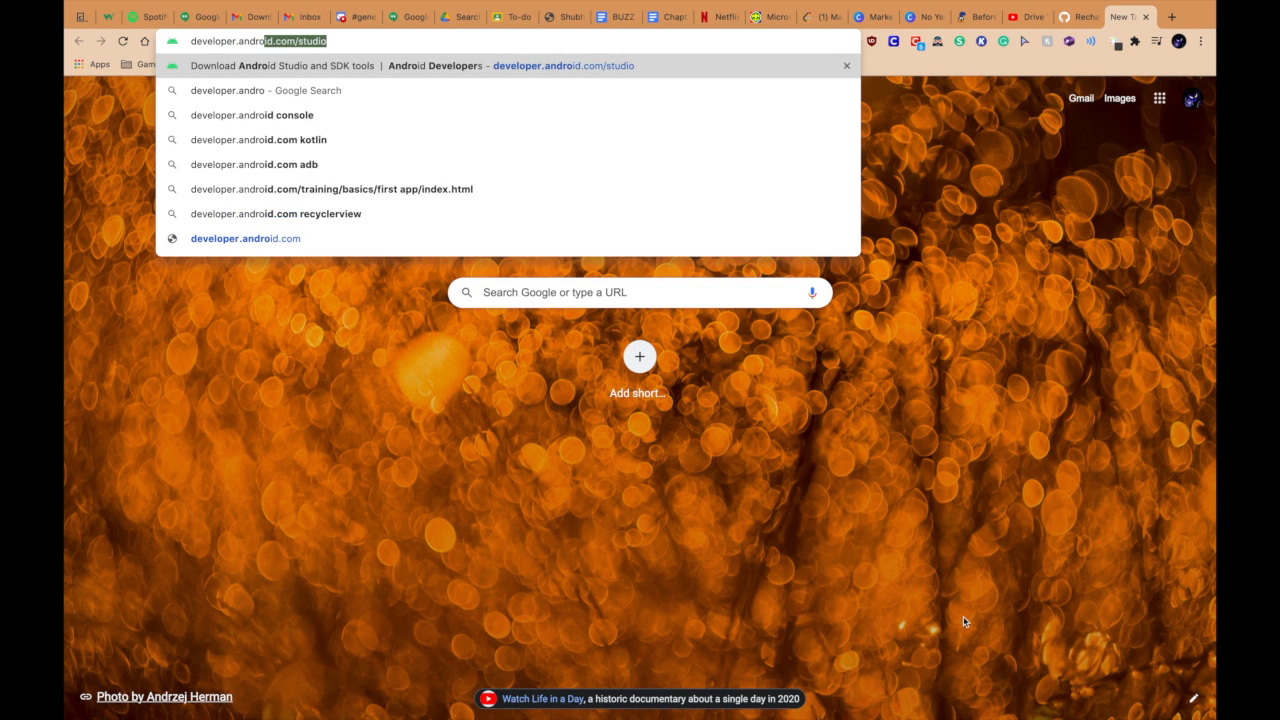
type("id.com/studiio")
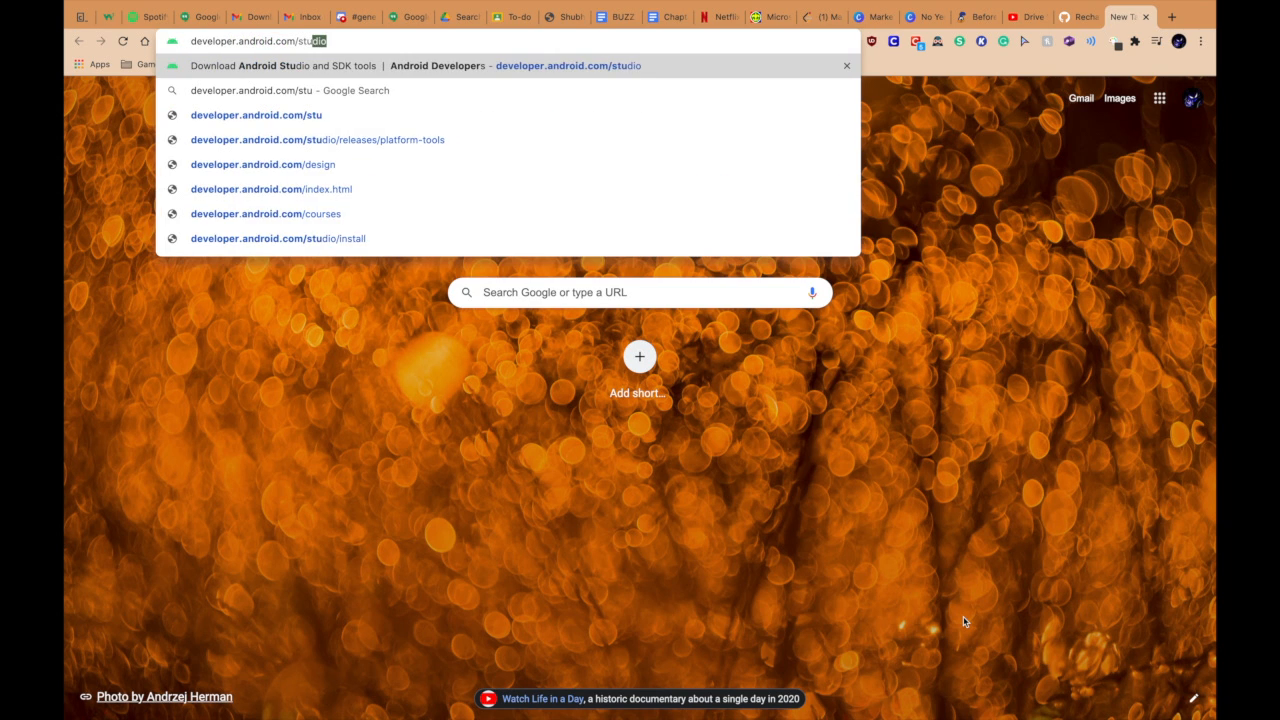
key("BackSpace")
key("BackSpace")
type("io")
key("BackSpace")
key("BackSpace")
type("o")
key("Return")
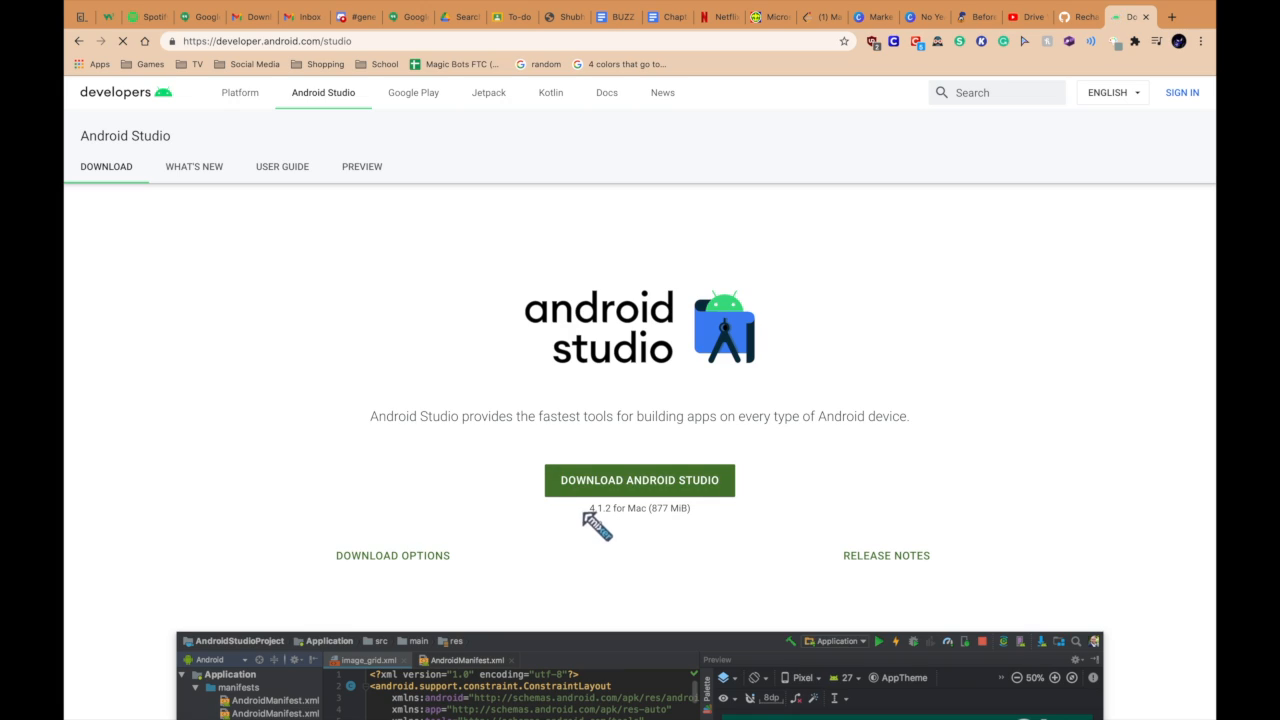
triple_click(688, 512)
left_click(692, 517)
left_click_drag(692, 515, 629, 511)
left_click(627, 514)
left_click(646, 513)
left_click(630, 512)
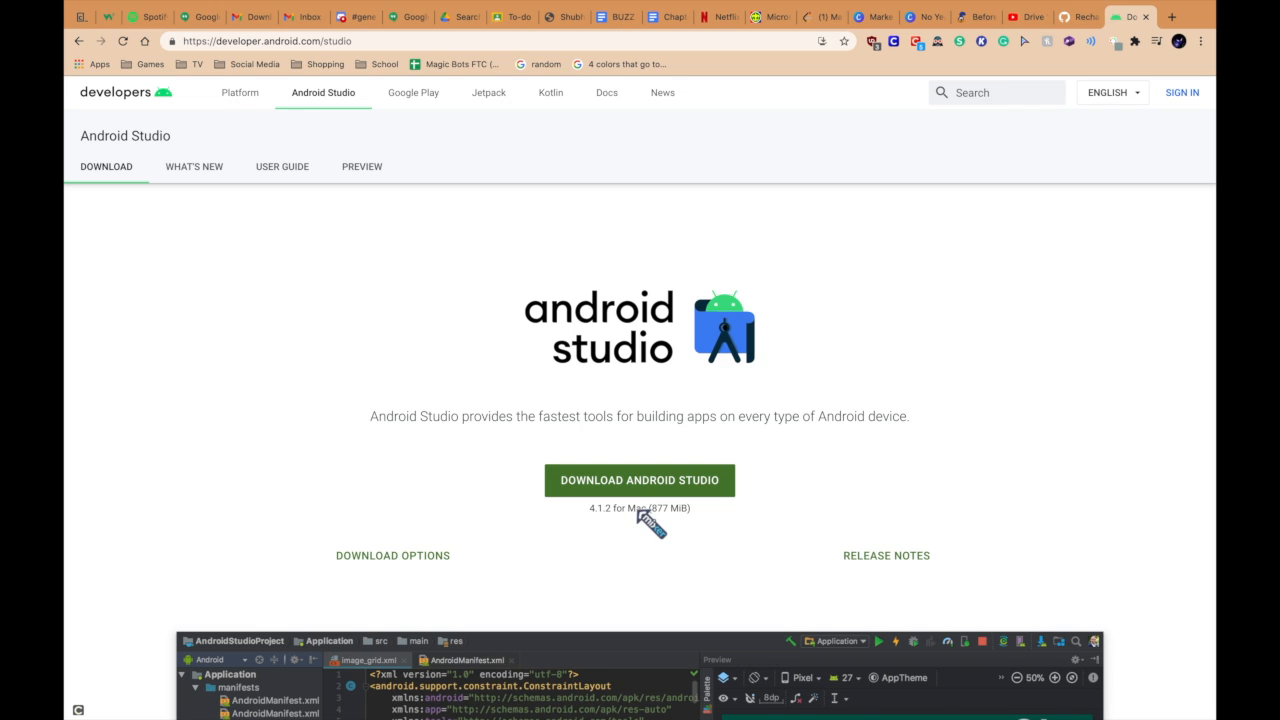
Step: Download Android Studio for Mac, agreeing to the terms and conditions, and save android-studio-ide-201.7042882-mac.dmg to the Downloads folder
left_click(654, 489)
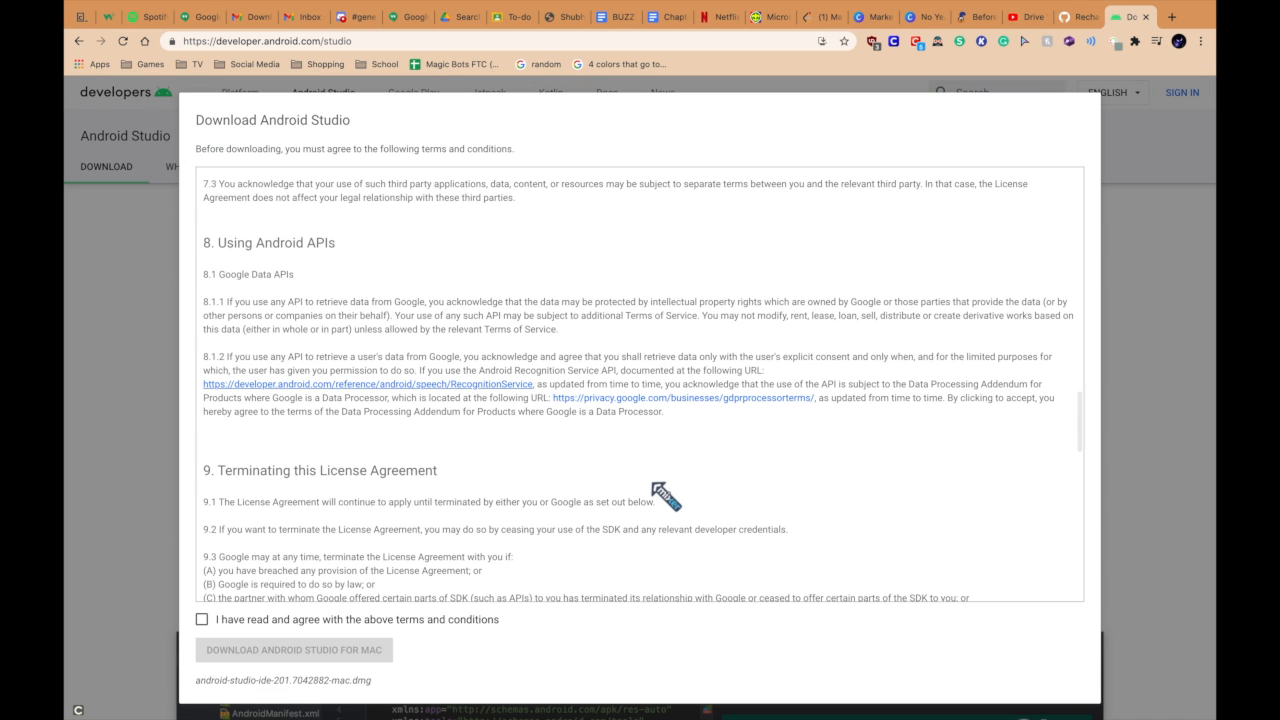
scroll(312, 560, "down", 5)
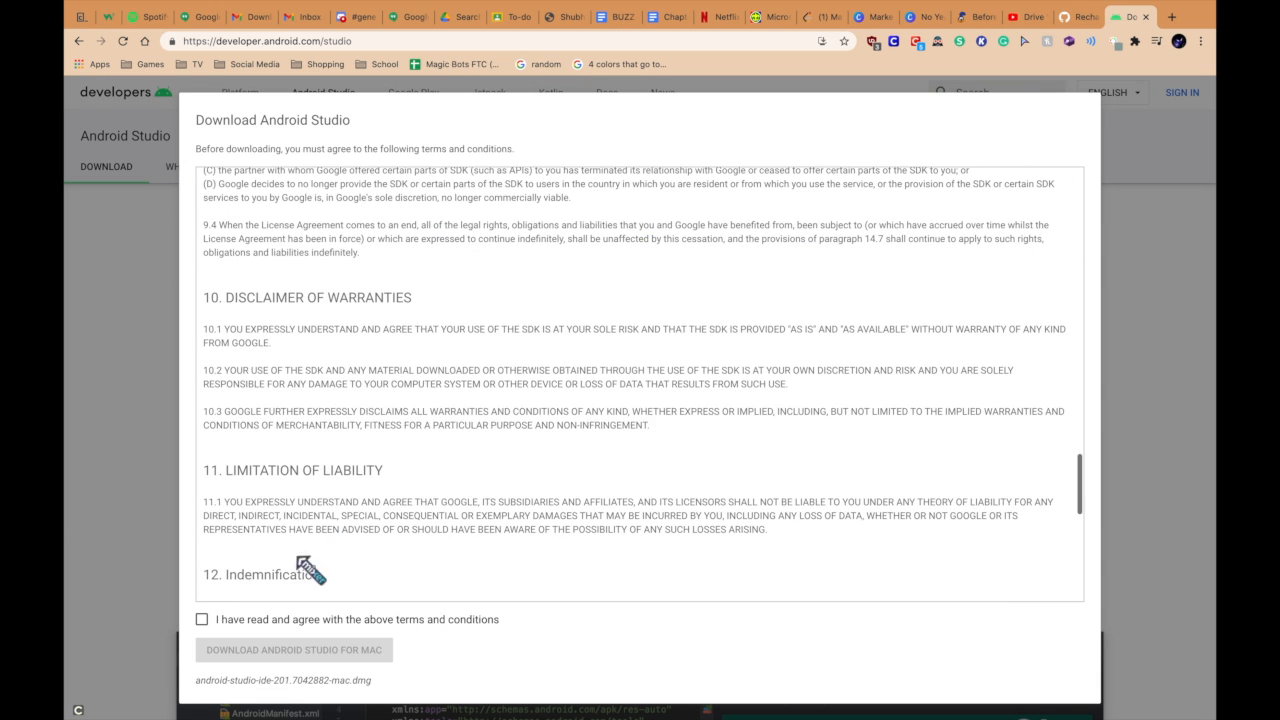
left_click(201, 619)
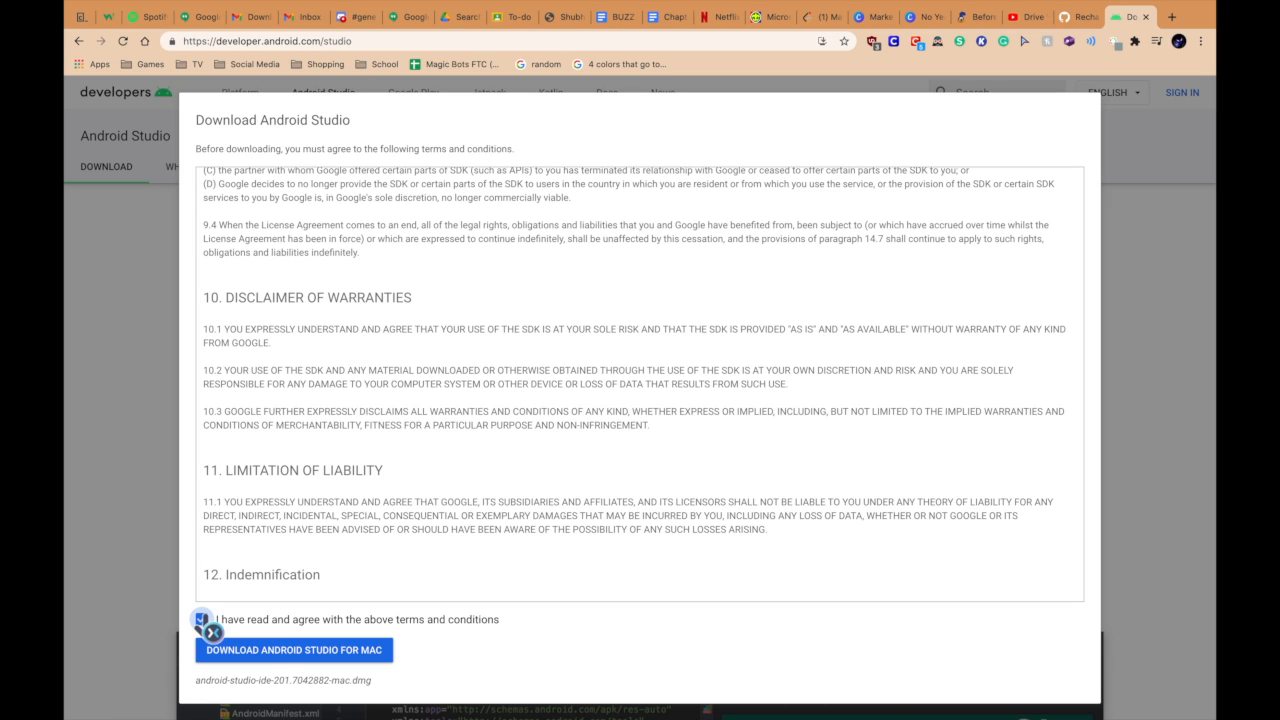
left_click(276, 652)
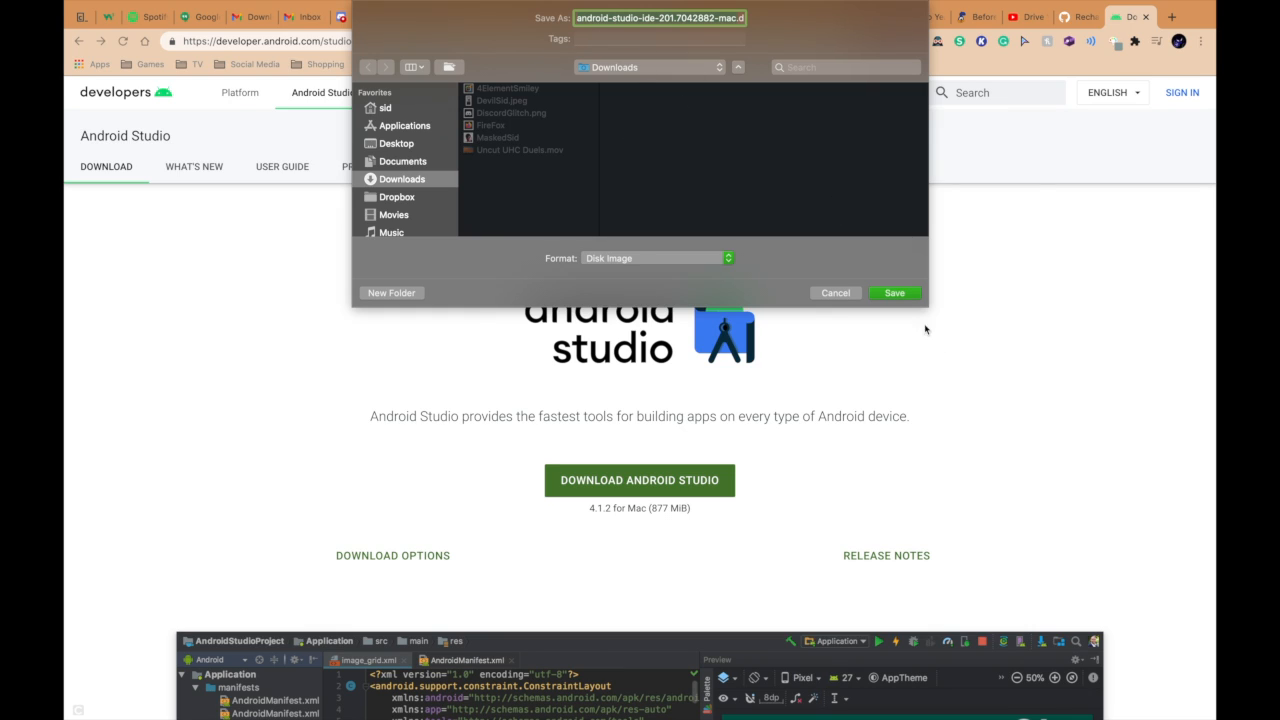
left_click(894, 293)
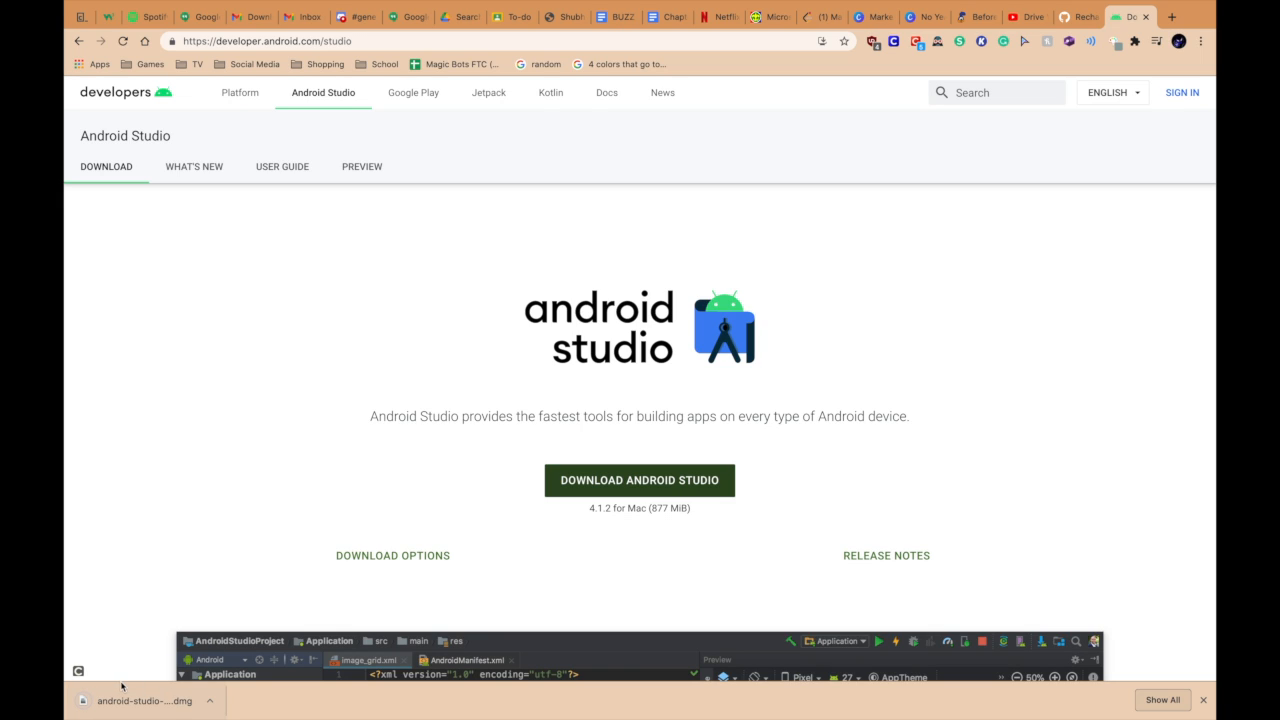
Step: Open the downloaded Android Studio disk image and position its installer window on the desktop
left_click(210, 700)
left_click(244, 648)
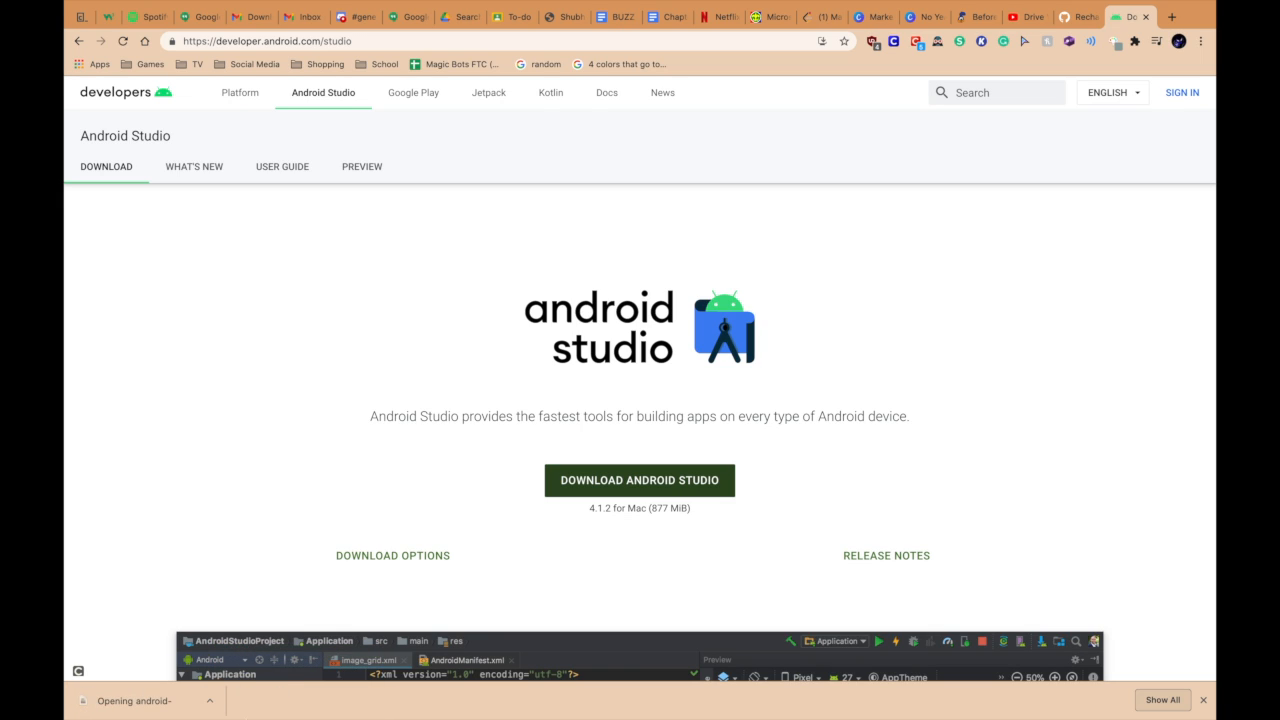
left_click_drag(668, 288, 623, 304)
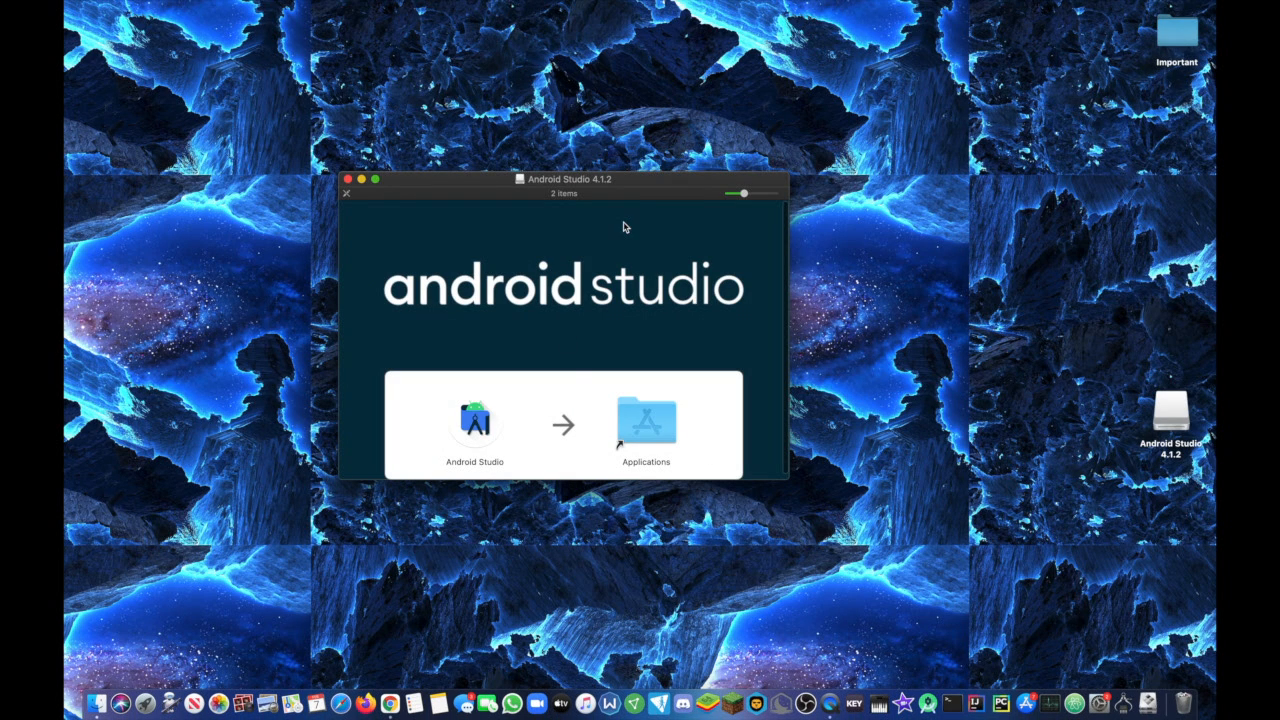
left_click_drag(633, 191, 705, 145)
Step: Copy Android Studio from the disk image into Applications, keeping both versions, and close the installer window
left_click_drag(531, 368, 695, 385)
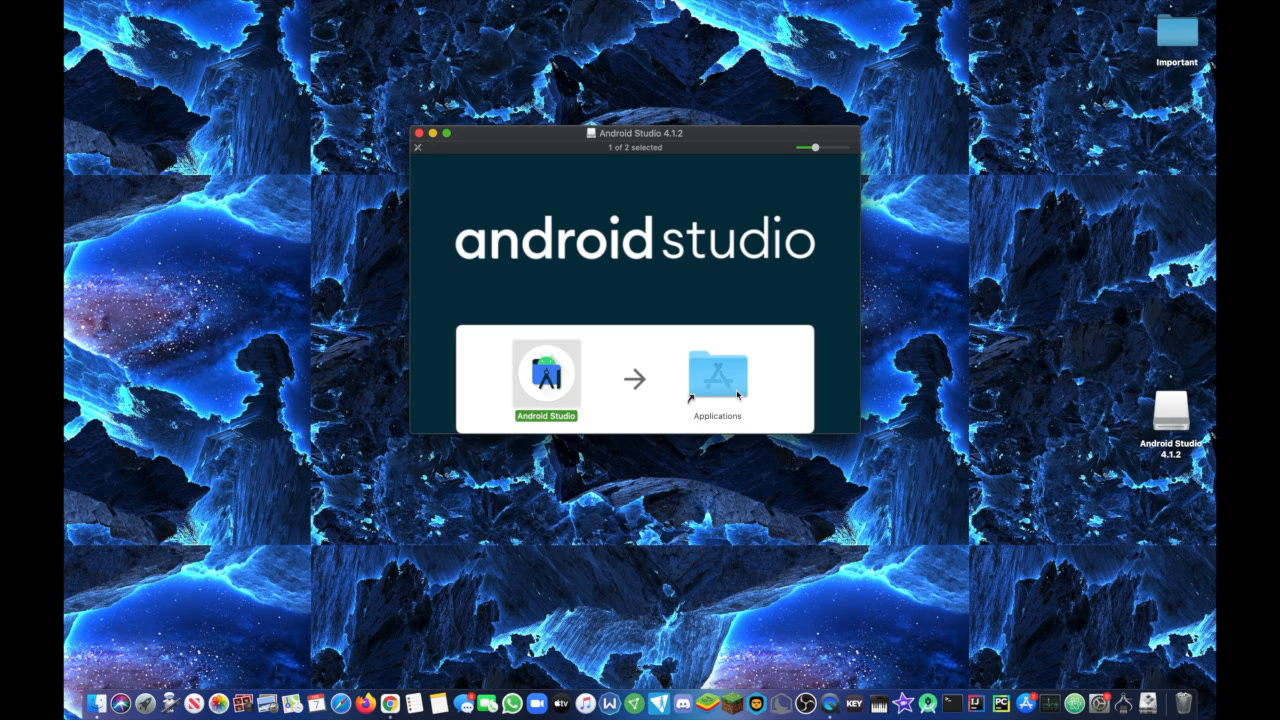
left_click_drag(540, 367, 712, 379)
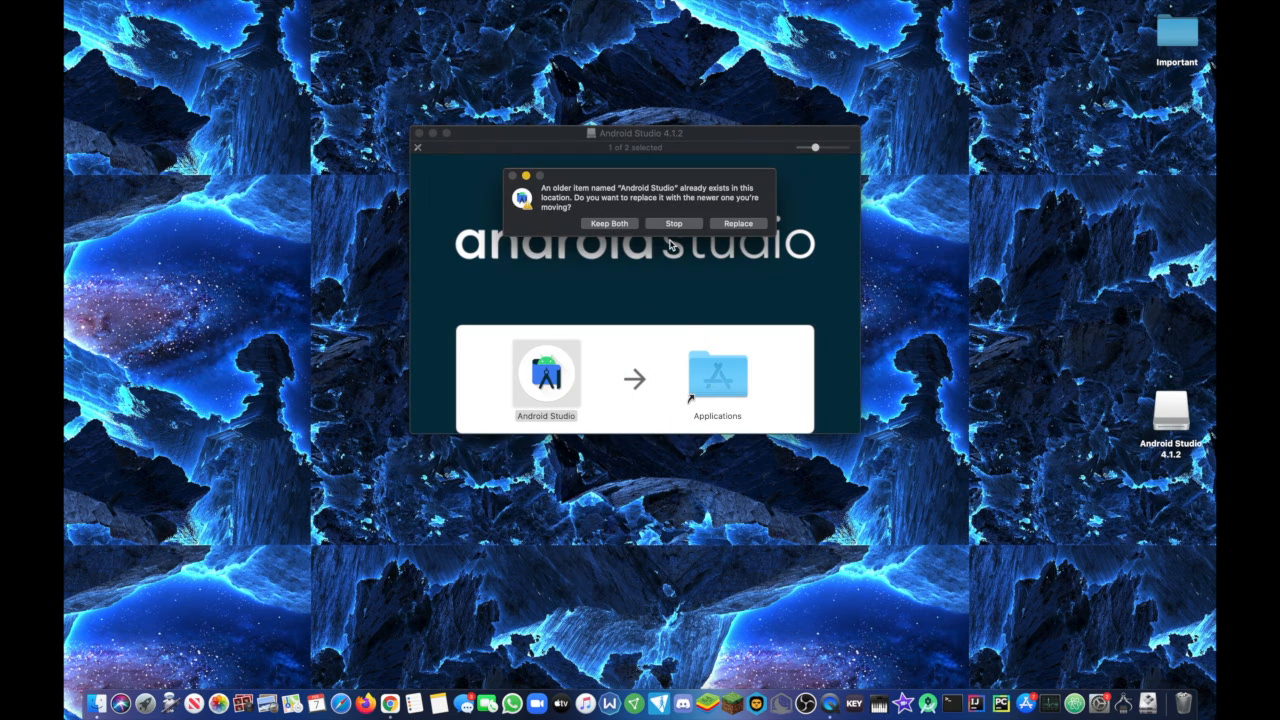
left_click(622, 224)
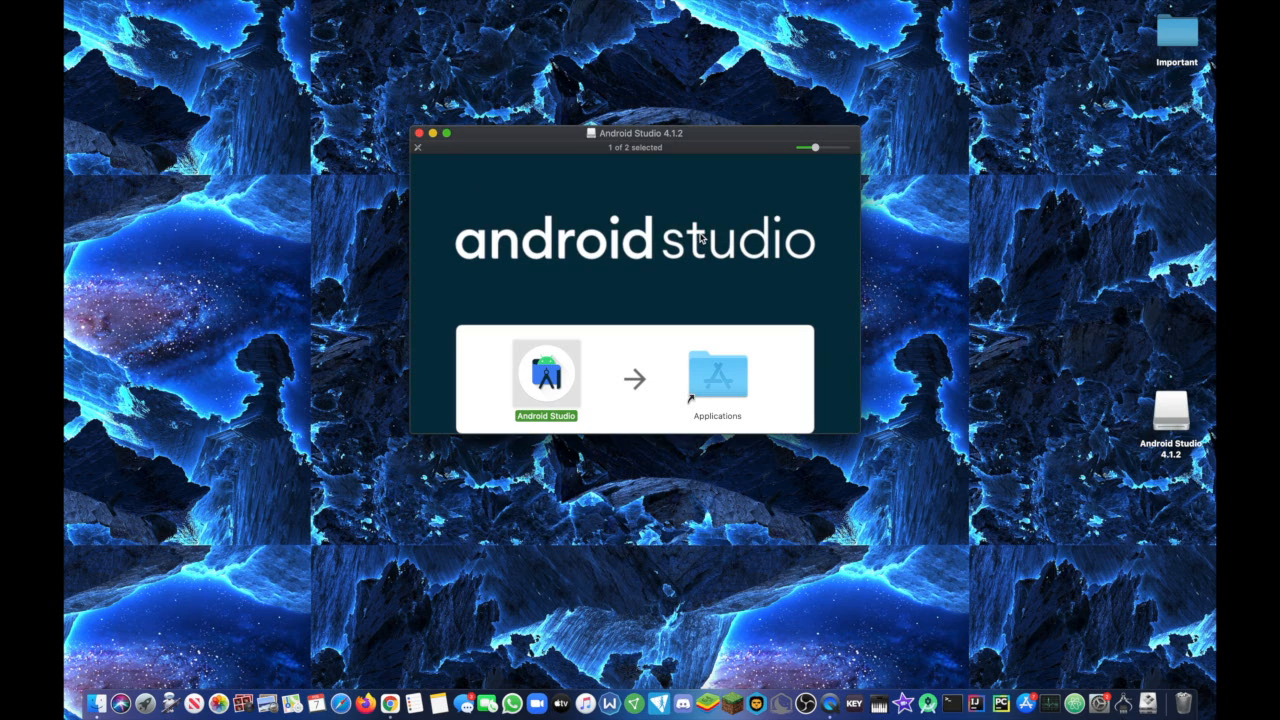
left_click_drag(525, 136, 552, 136)
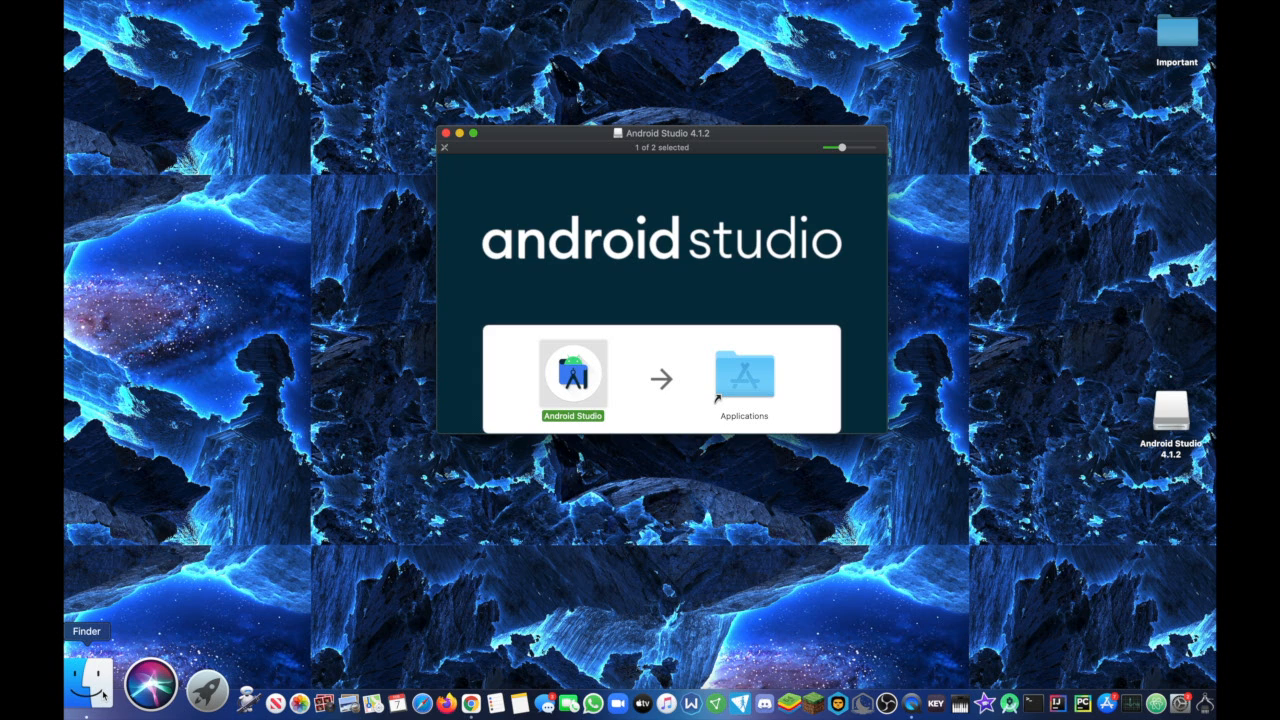
left_click(446, 133)
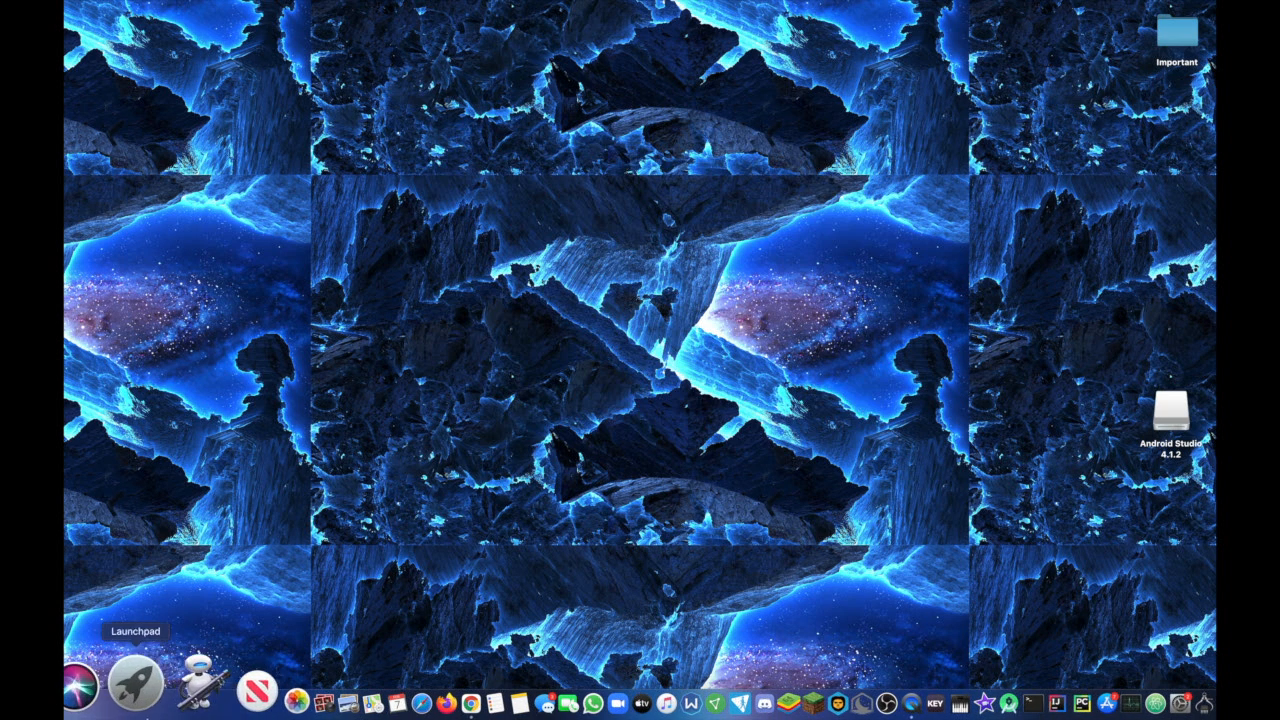
Step: Launch Android Studio 2 from the Applications folder in Finder and allow the downloaded app to open
left_click(97, 690)
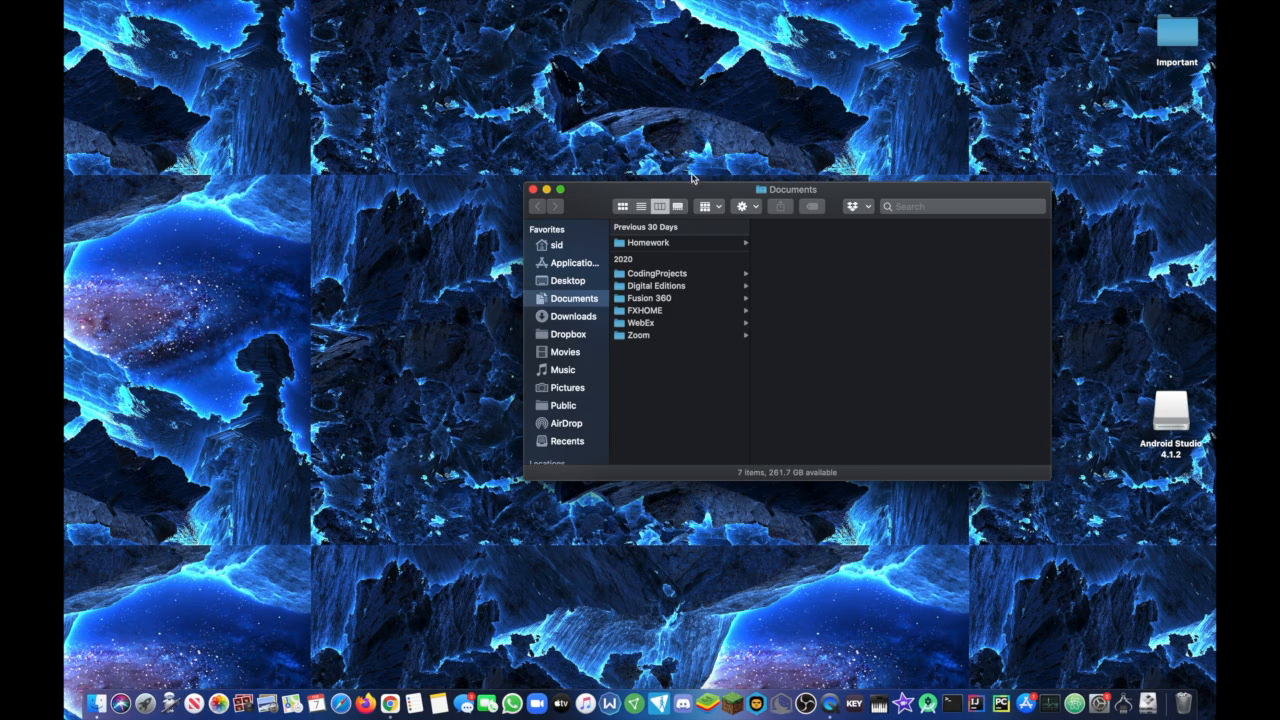
left_click_drag(619, 187, 508, 172)
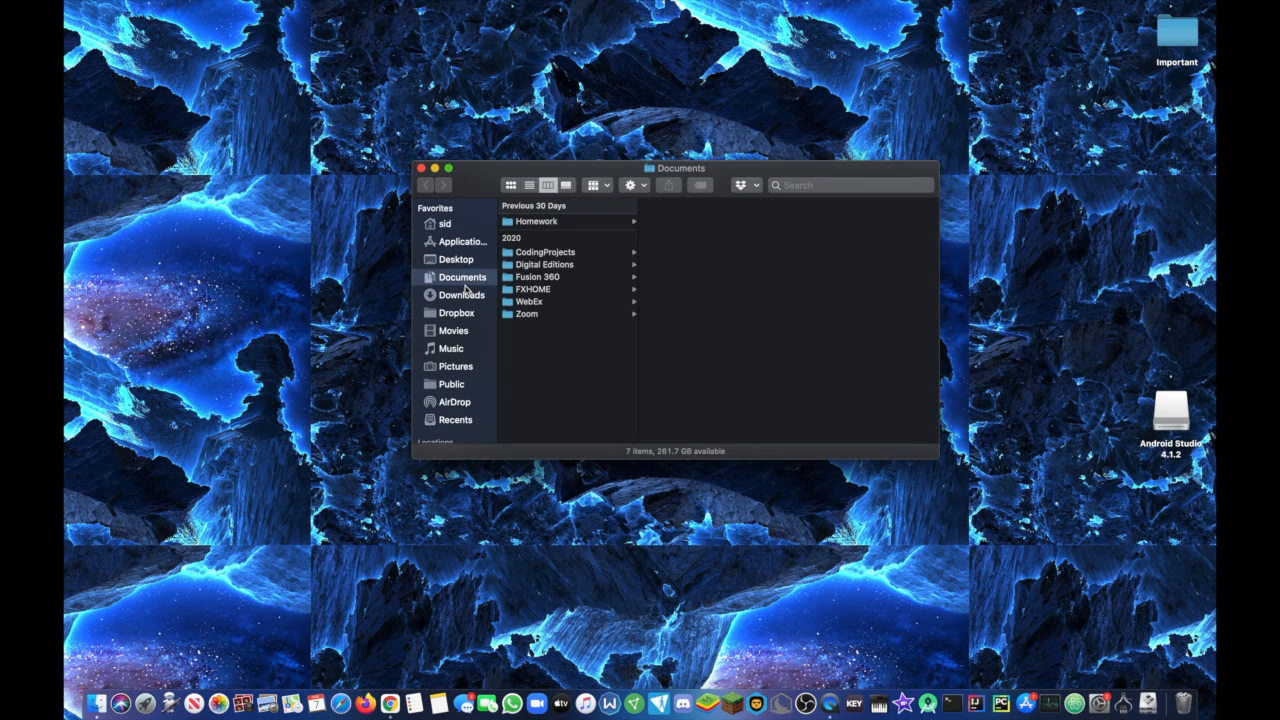
left_click(466, 243)
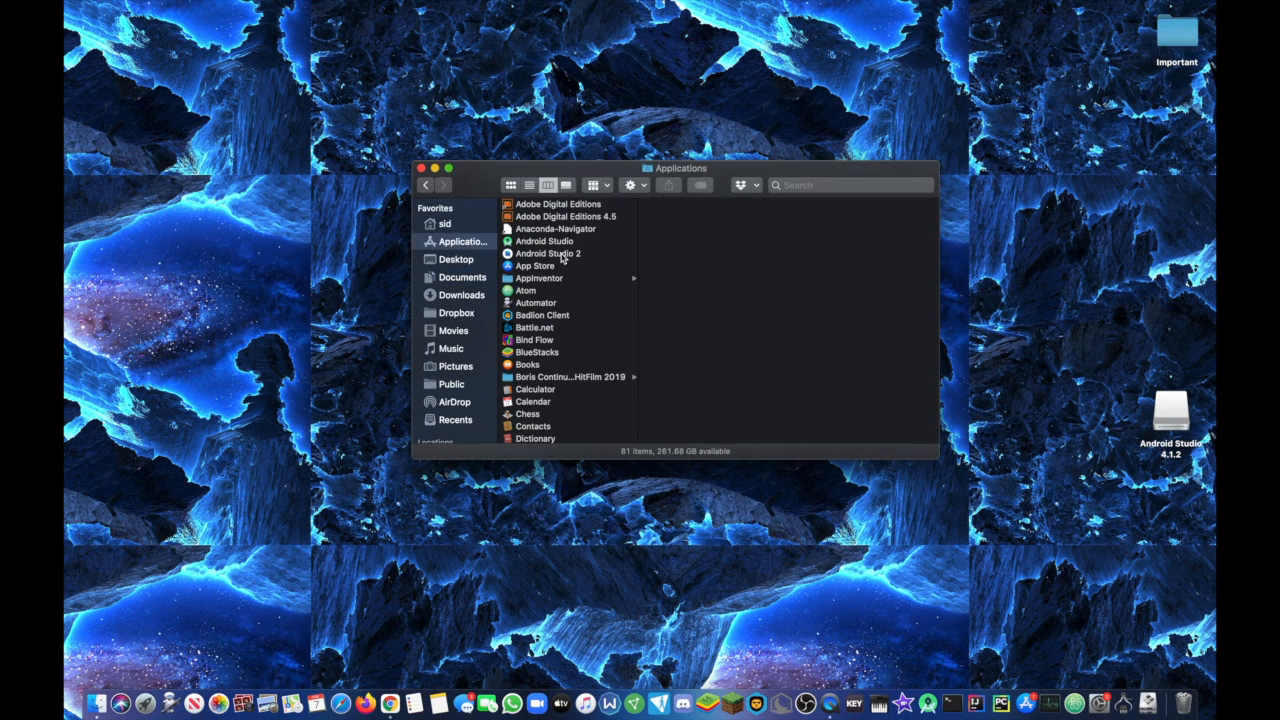
left_click(563, 256)
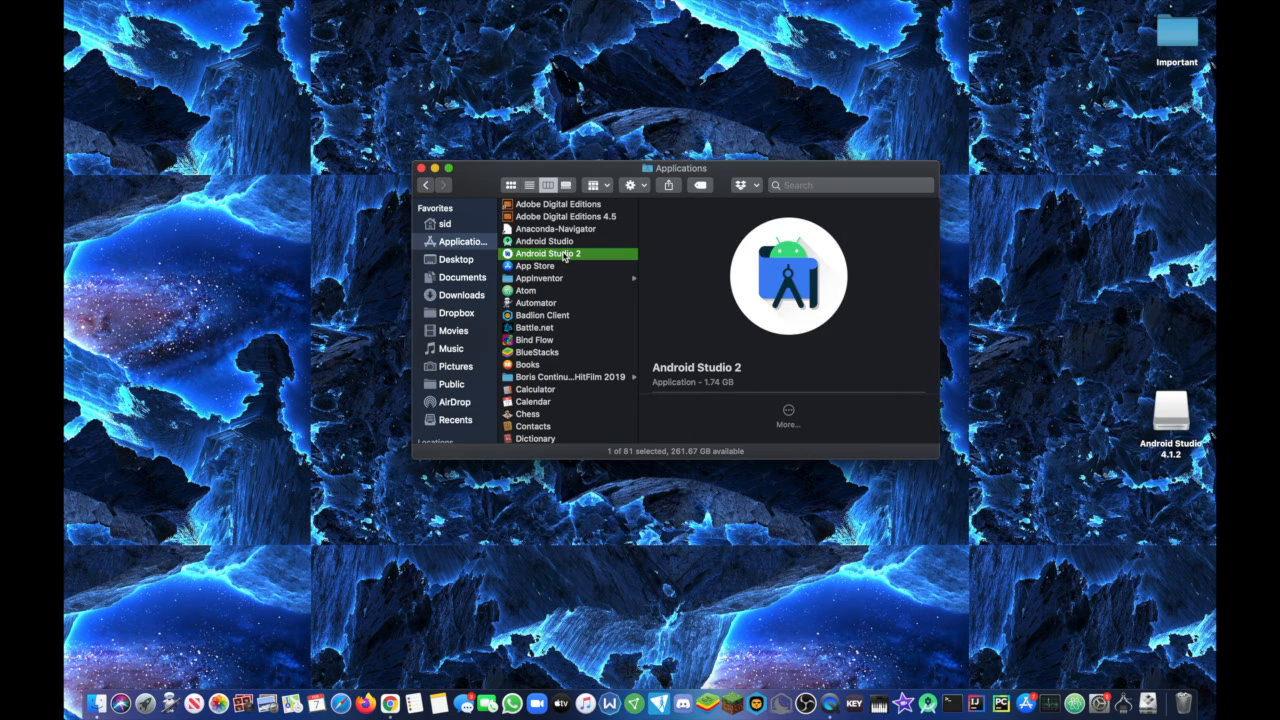
double_click(565, 257)
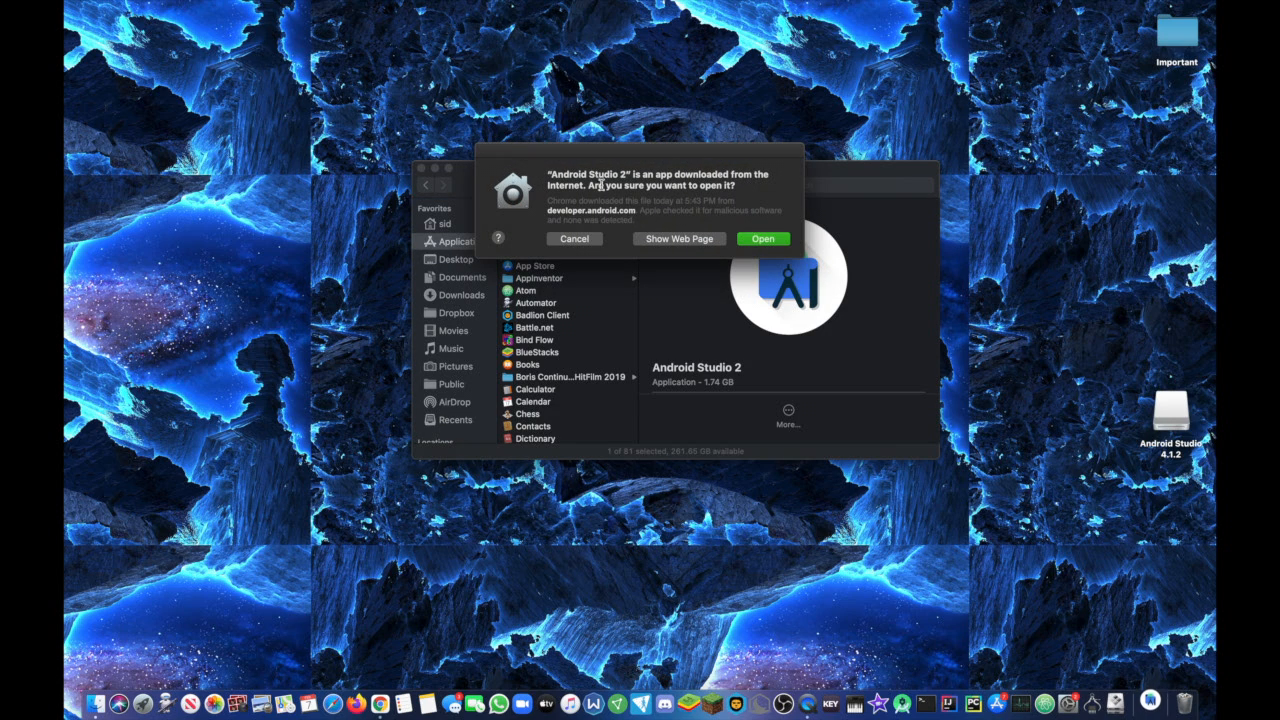
left_click(767, 240)
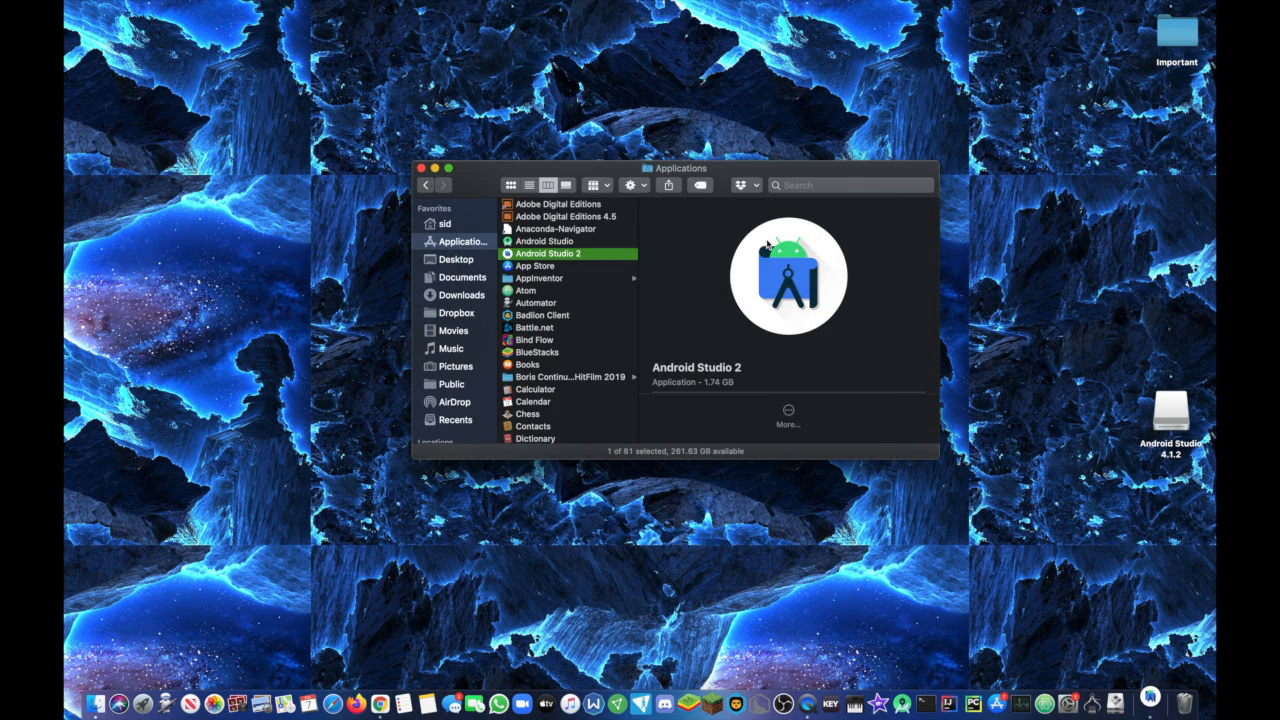
Step: Confirm the unused Android Studio directories dialog with no directory selected, and close the Applications window to leave the welcome screen
left_click_drag(487, 174, 356, 462)
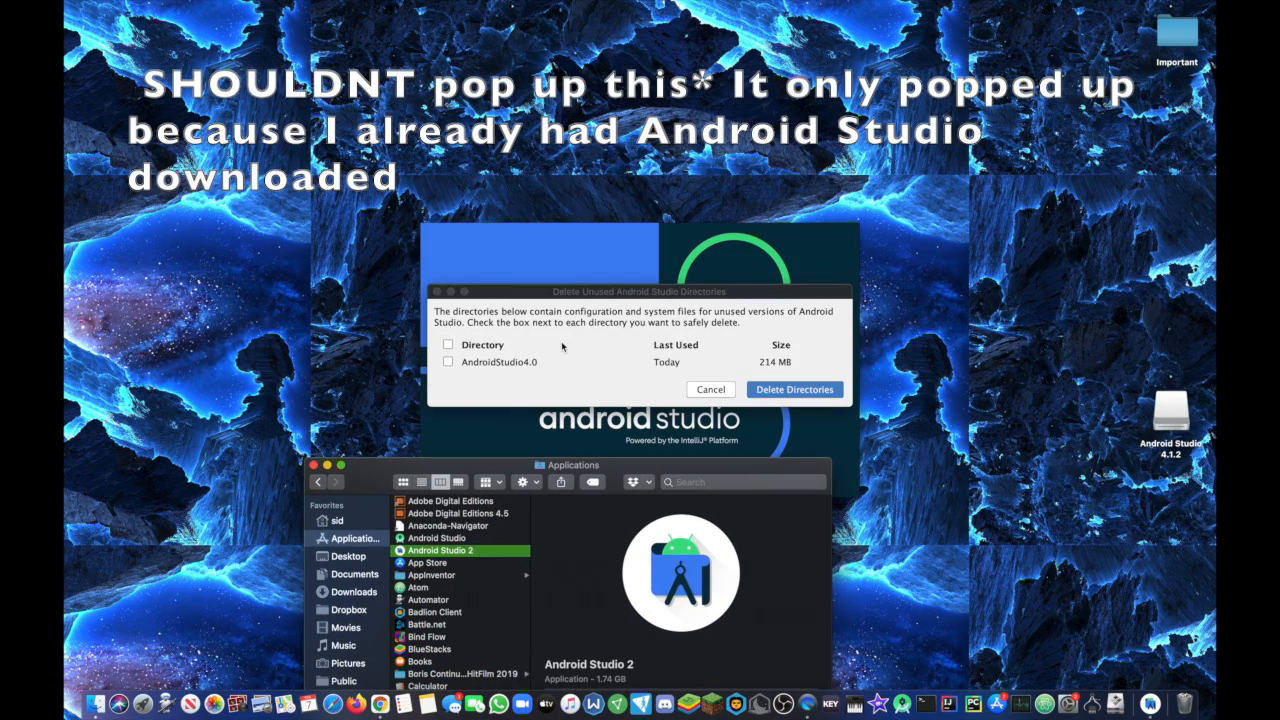
left_click_drag(568, 294, 568, 303)
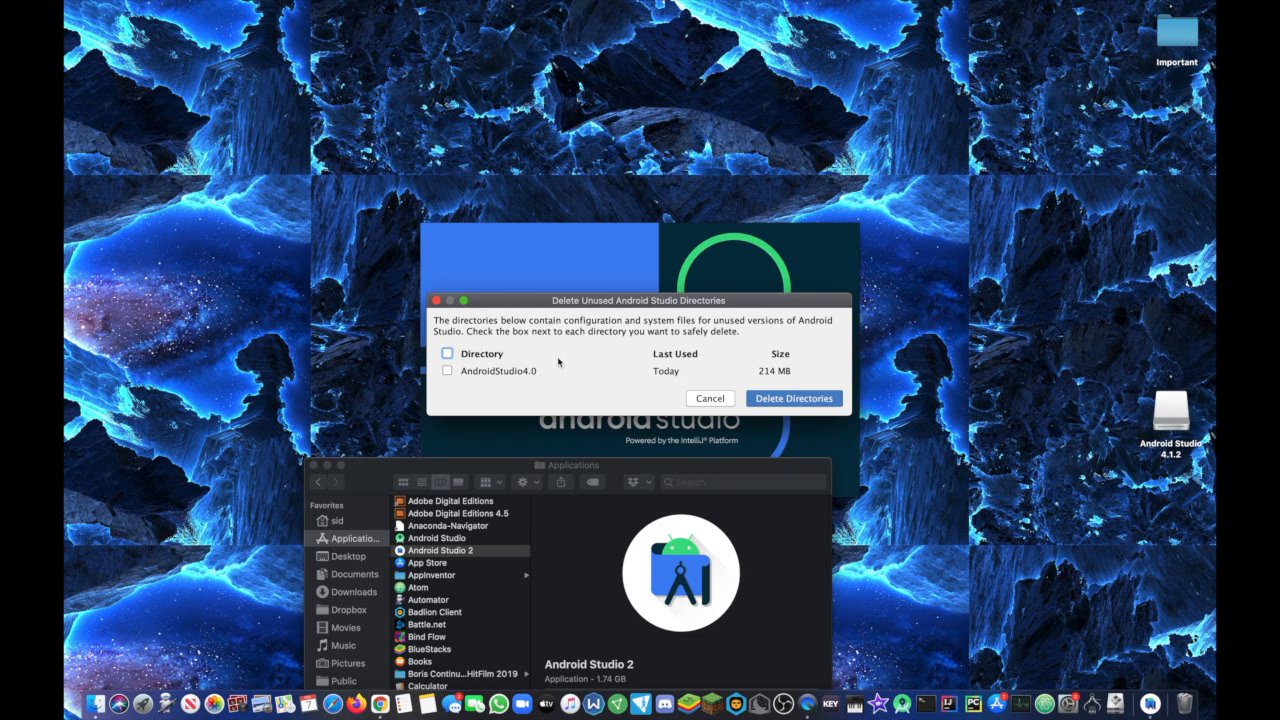
left_click(759, 399)
left_click_drag(518, 467, 588, 647)
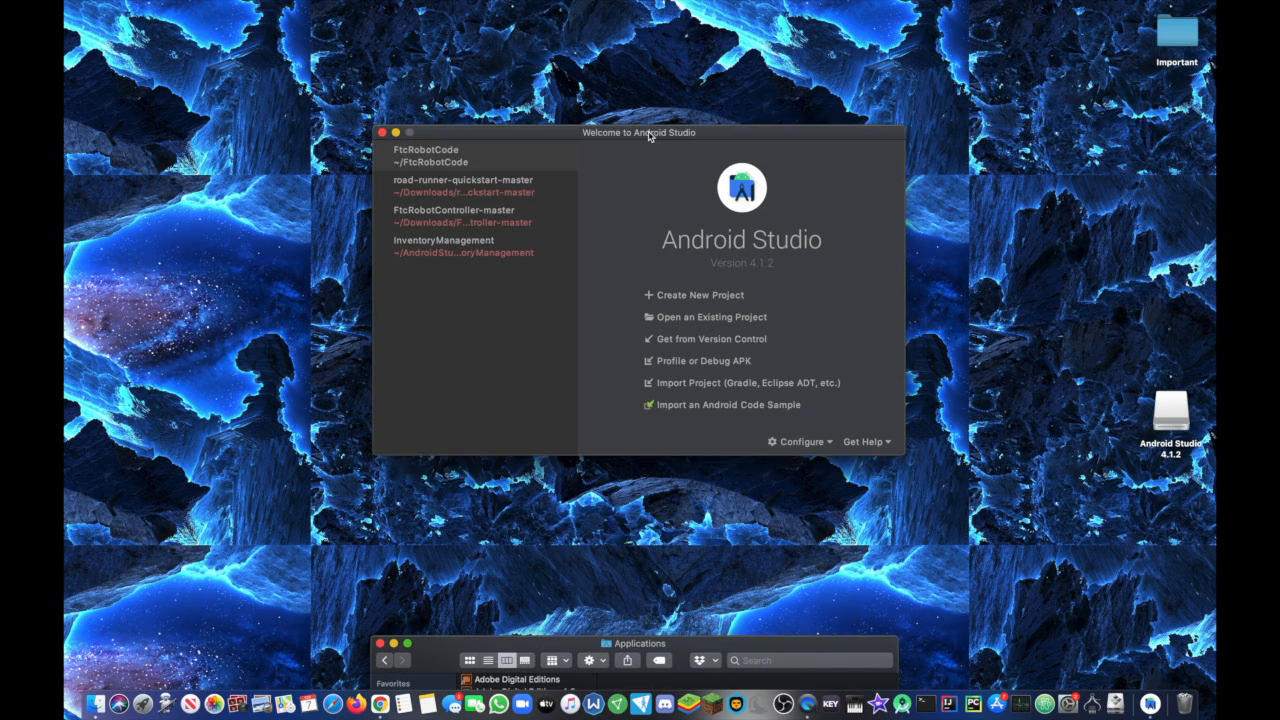
mouse_move(633, 174)
left_mouse_down()
mouse_move(658, 256)
mouse_move(678, 186)
mouse_move(651, 170)
left_mouse_up()
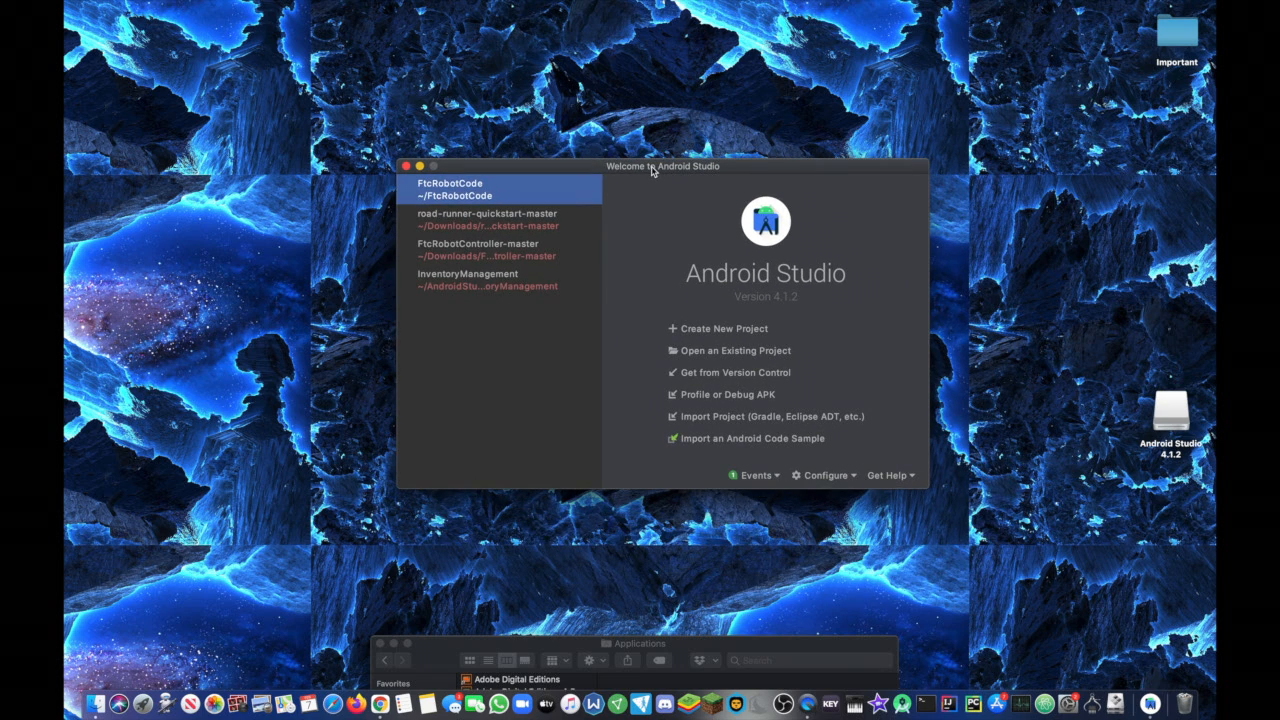
left_click(380, 643)
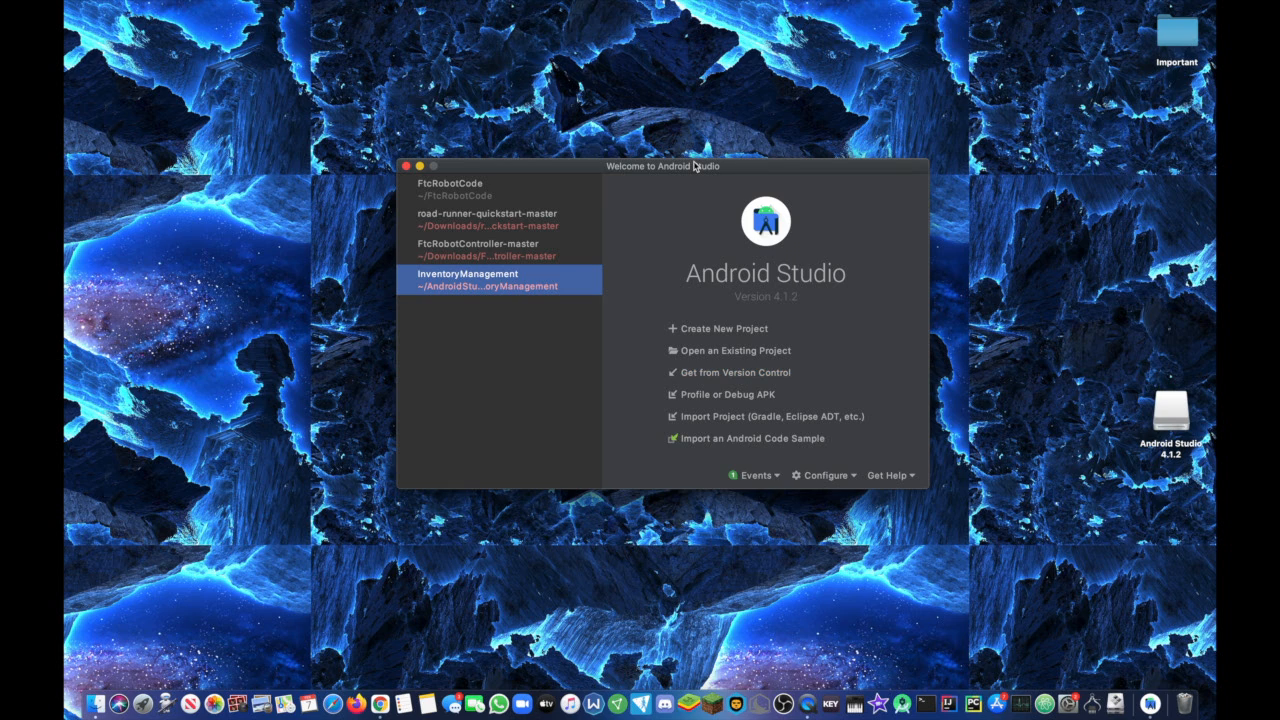
left_click_drag(695, 170, 697, 162)
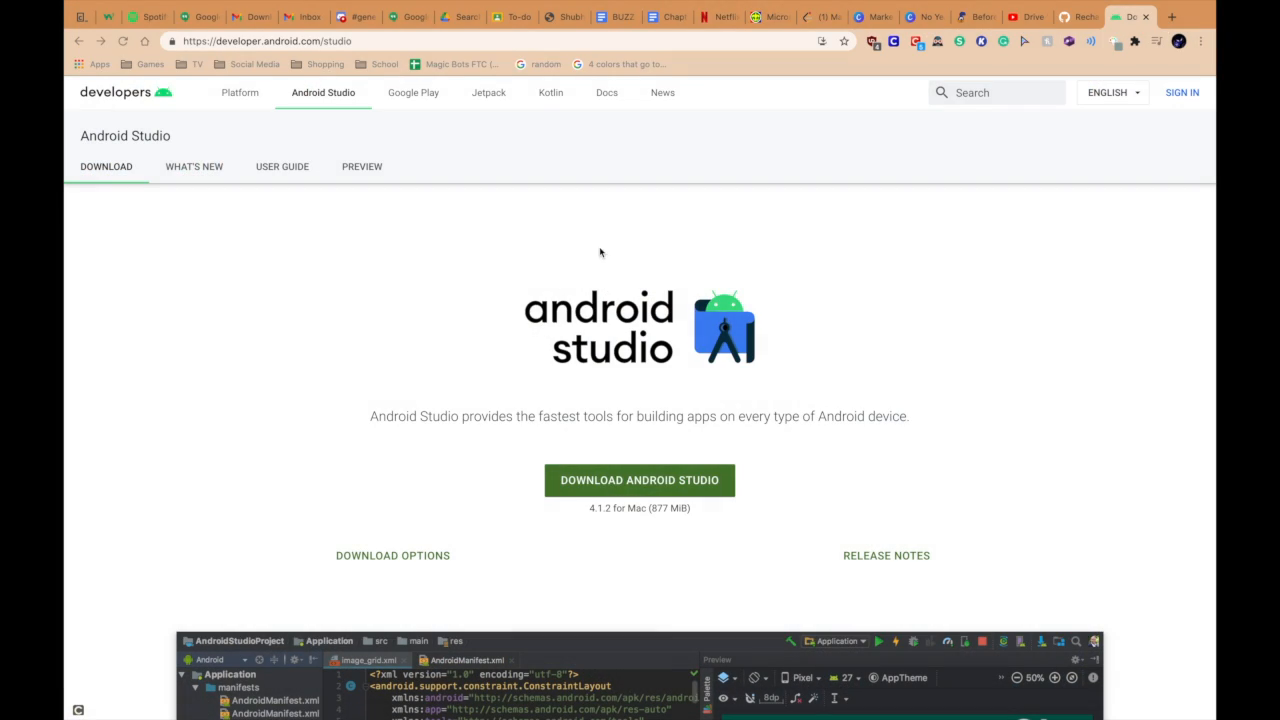
Step: Search for "FTC robot controller" in a new Chrome tab and open the FIRST-Tech-Challenge/FtcRobotController GitHub repository
left_click(1172, 16)
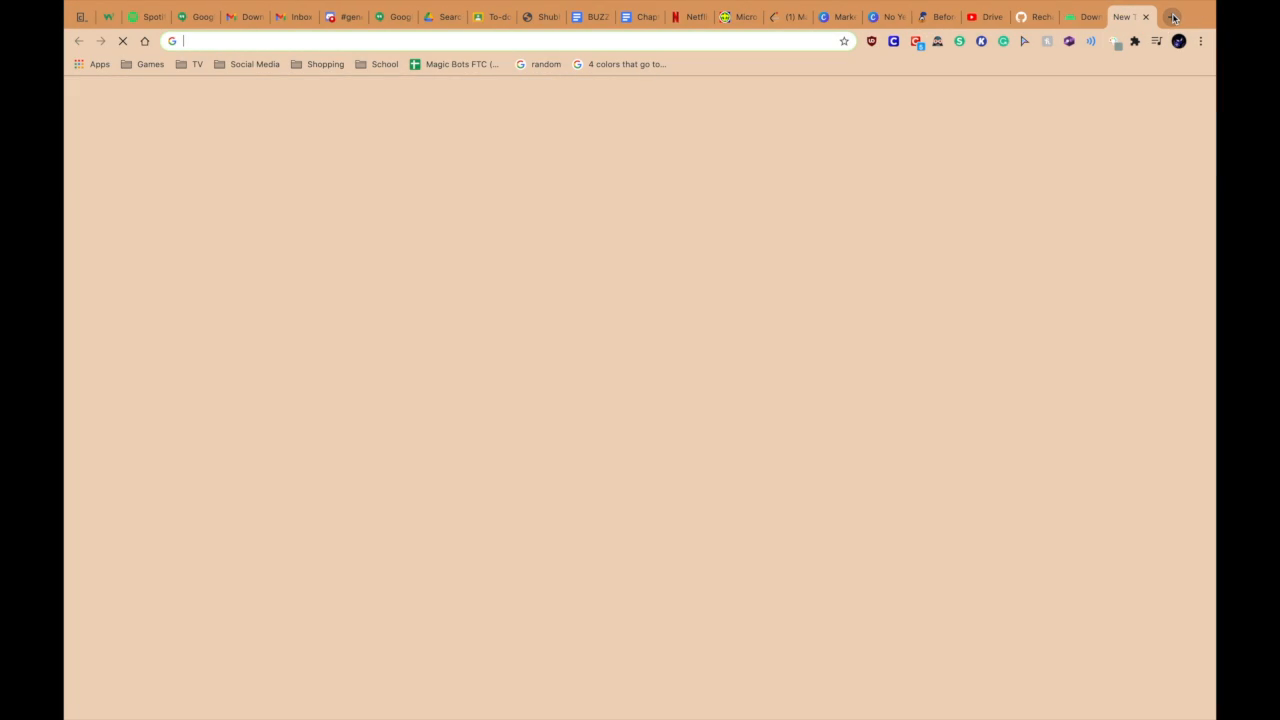
type("FTC robot con")
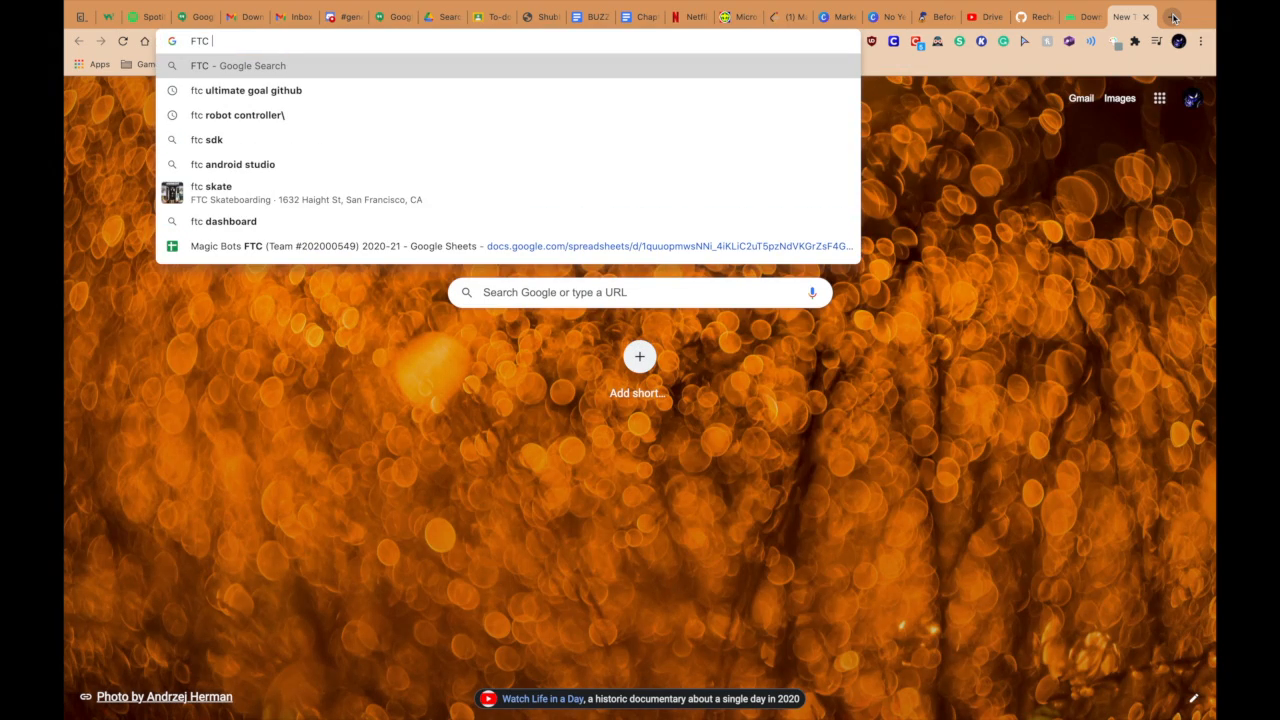
type("troller")
key("Return")
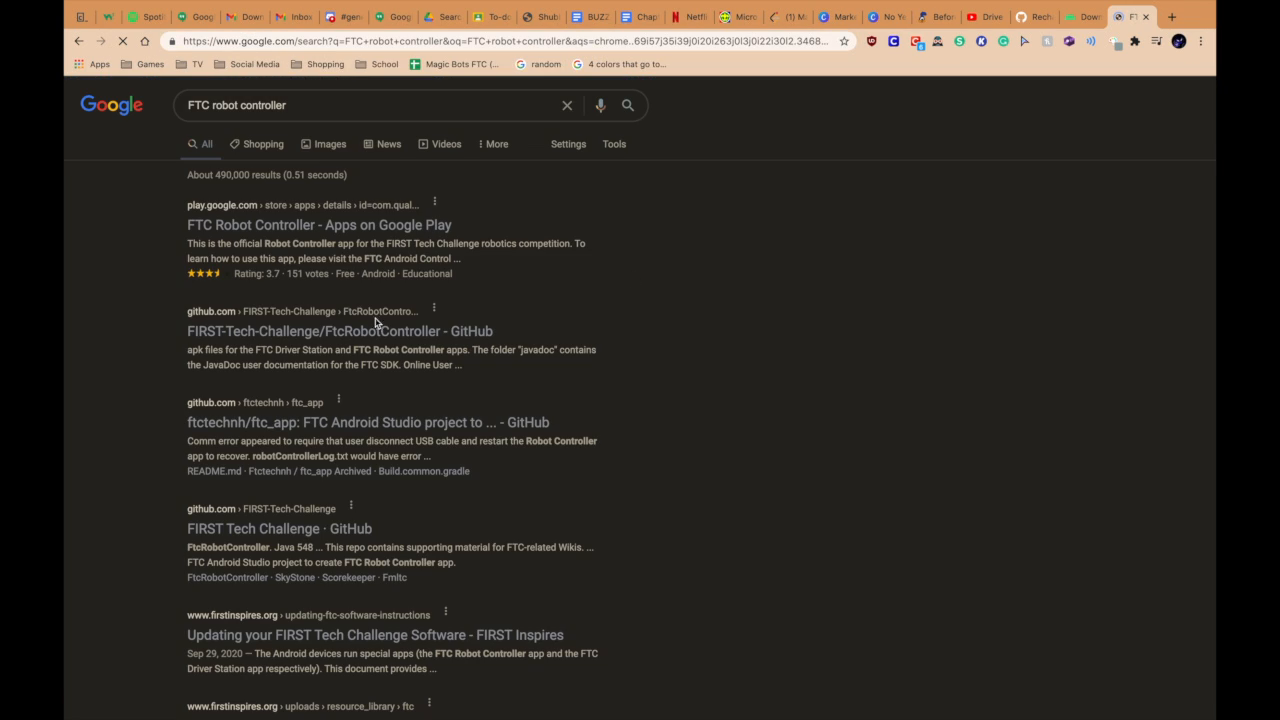
left_click(365, 343)
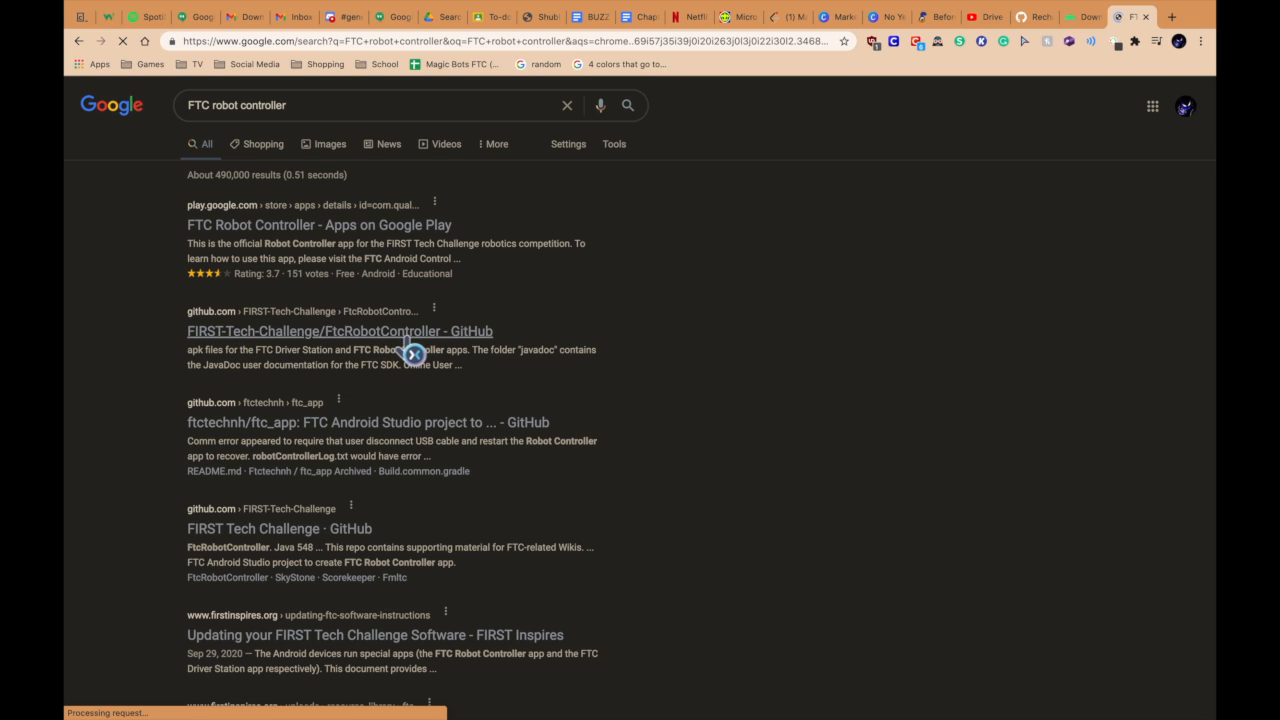
left_click(478, 340)
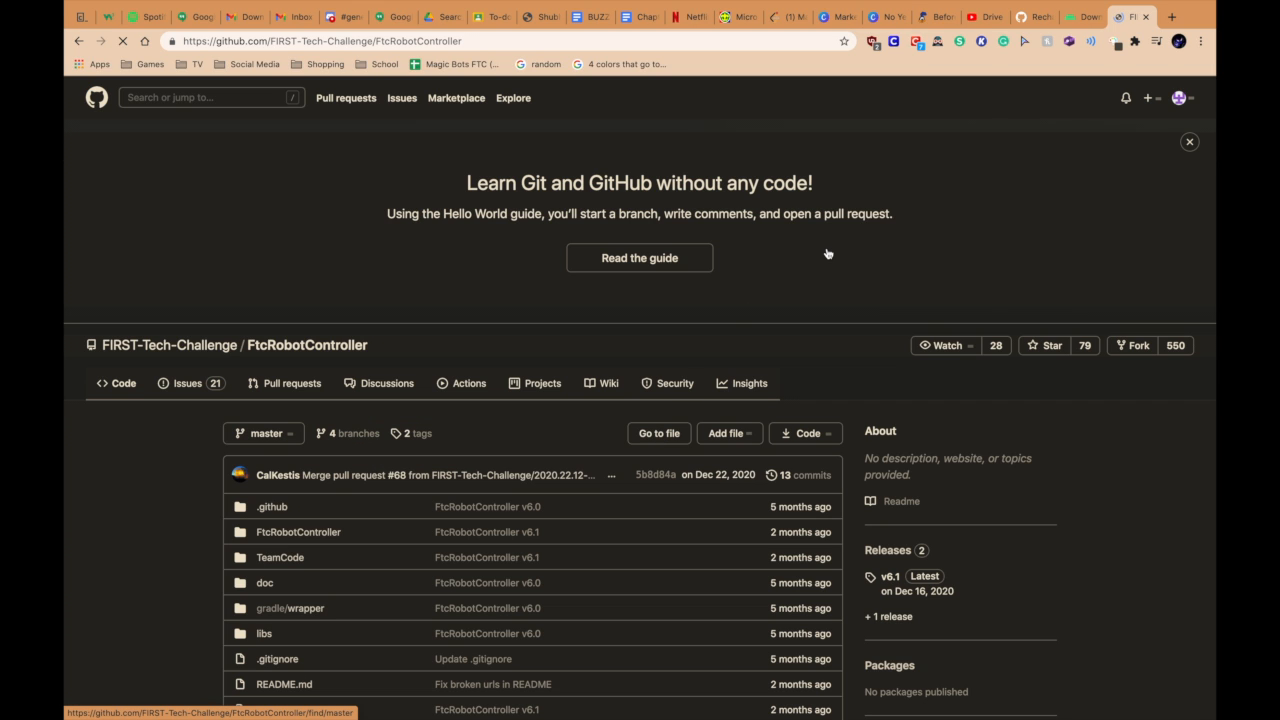
Step: Download the FtcRobotController repository as a ZIP archive and set the download to open when done
scroll(826, 253, "down", 2)
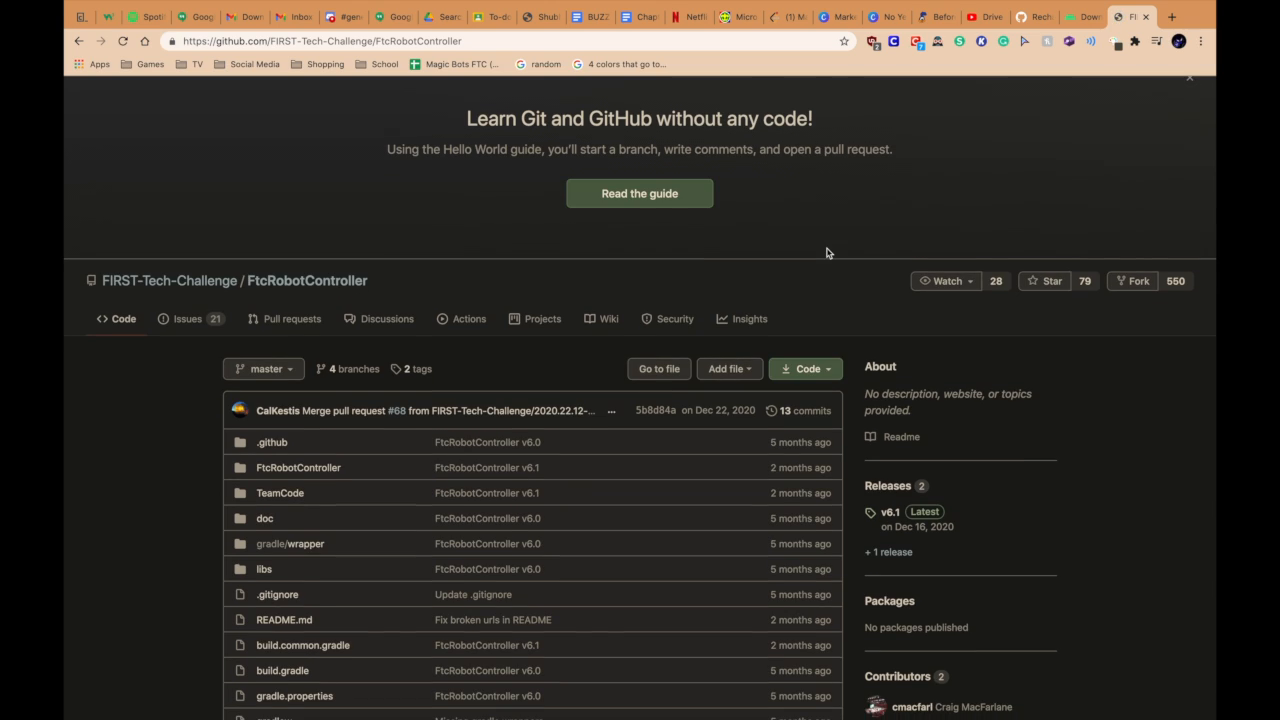
left_click(795, 370)
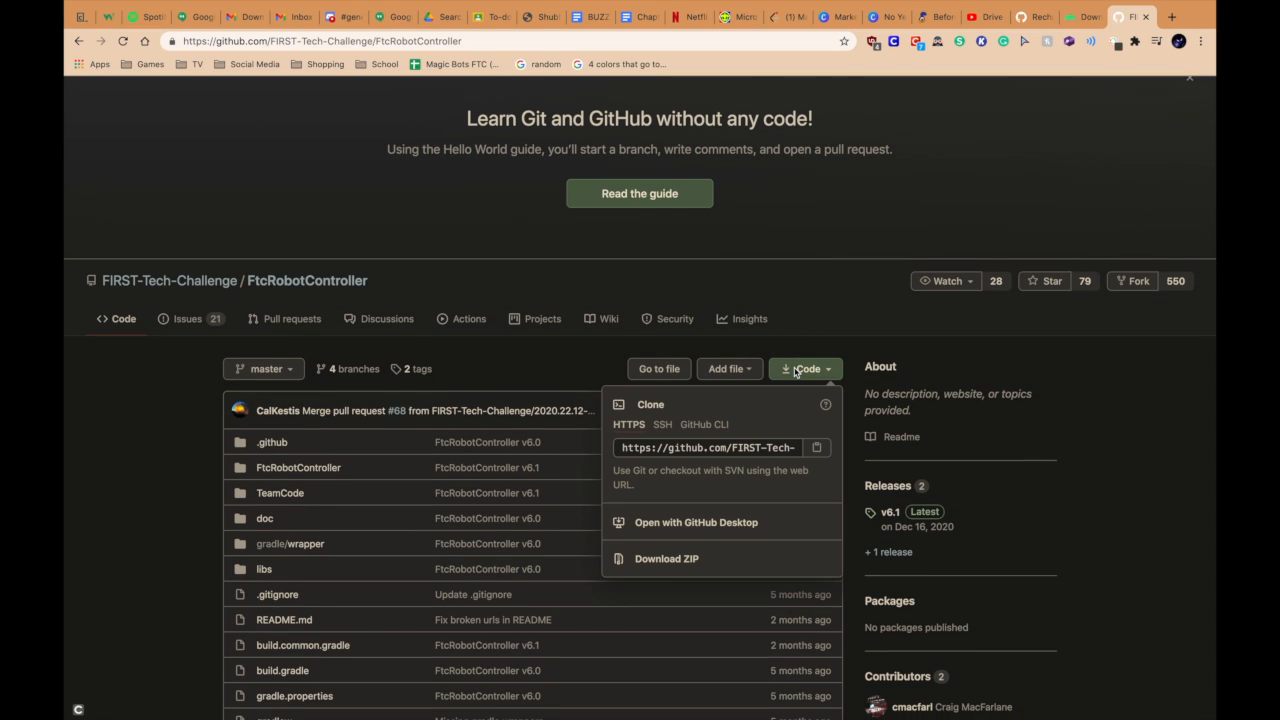
left_click(686, 562)
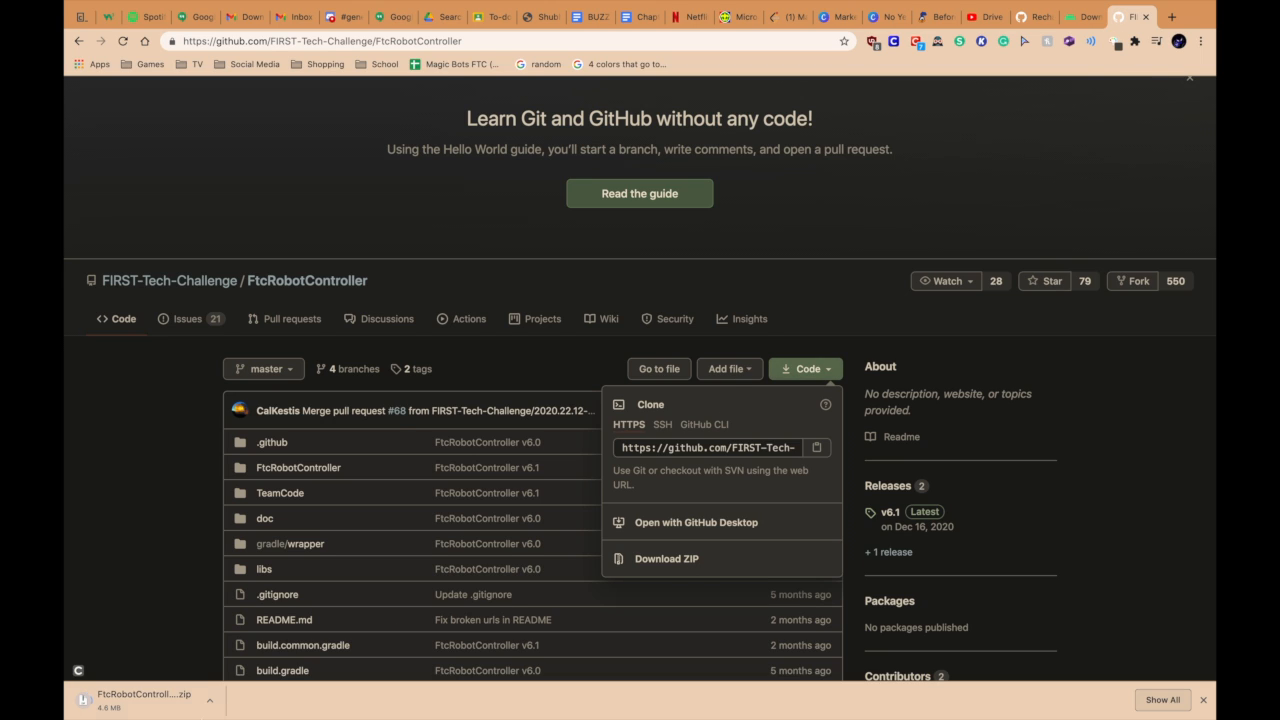
left_click(173, 514)
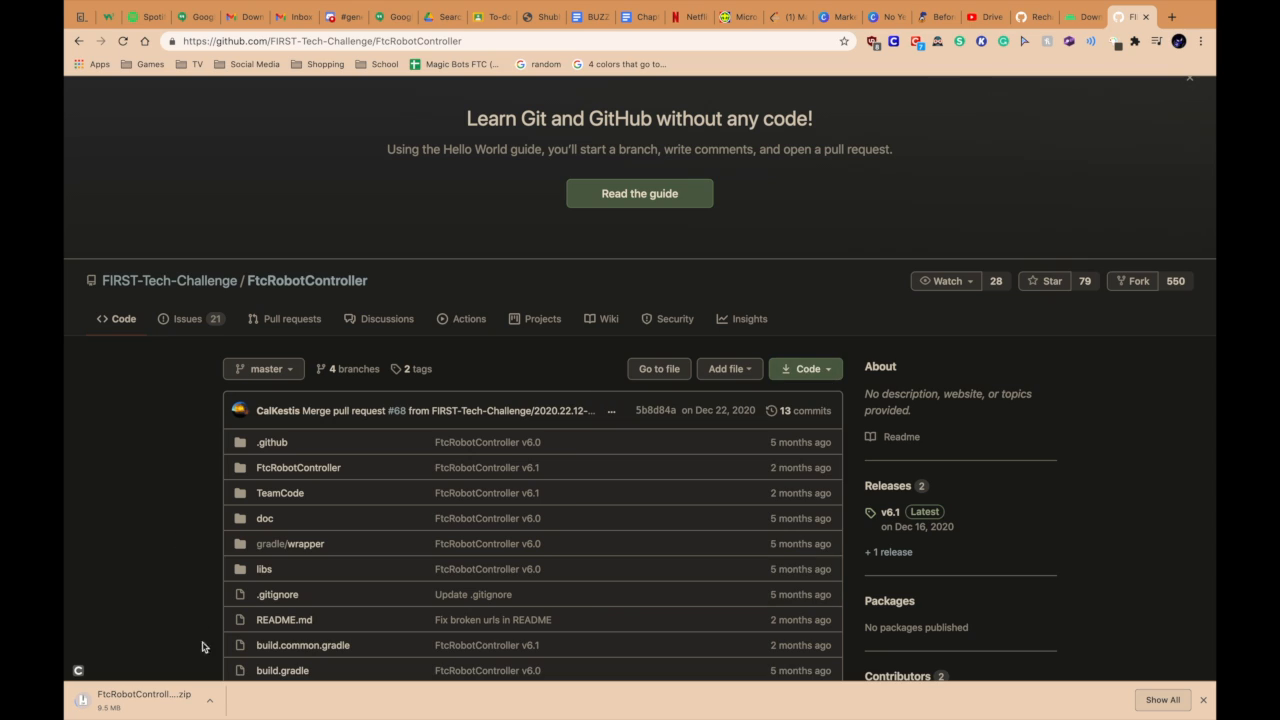
left_click(206, 700)
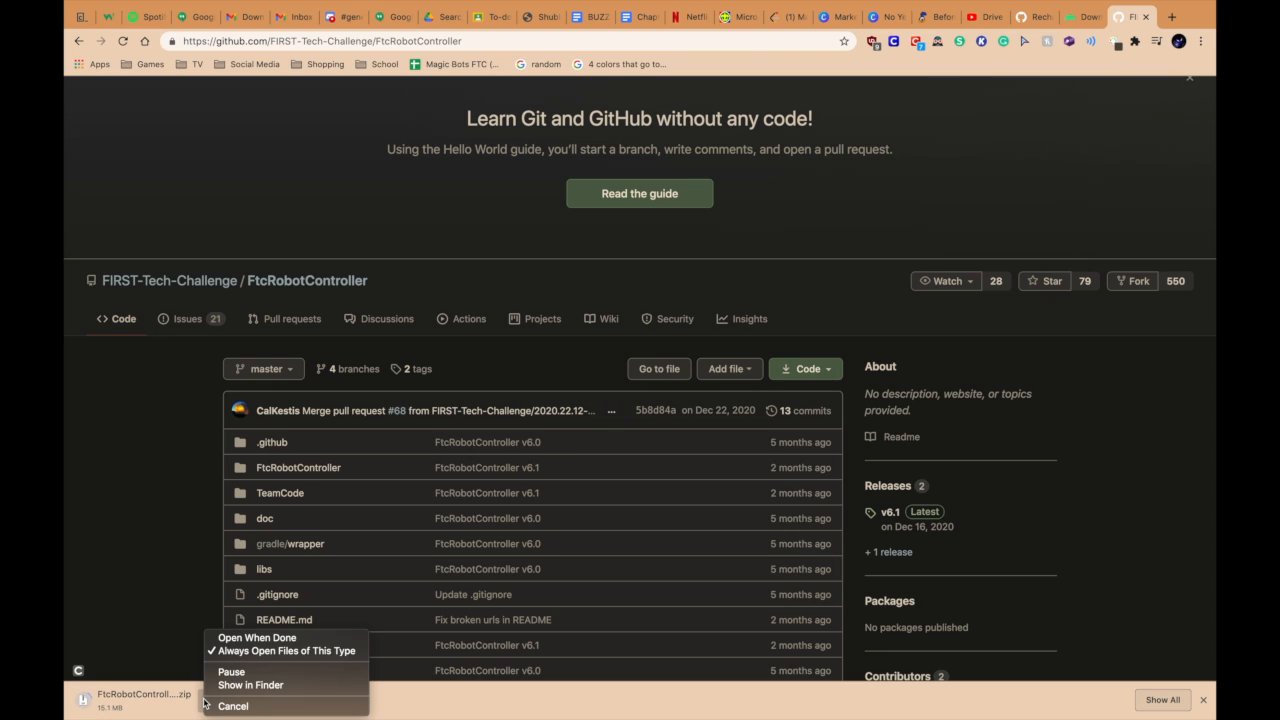
left_click(184, 640)
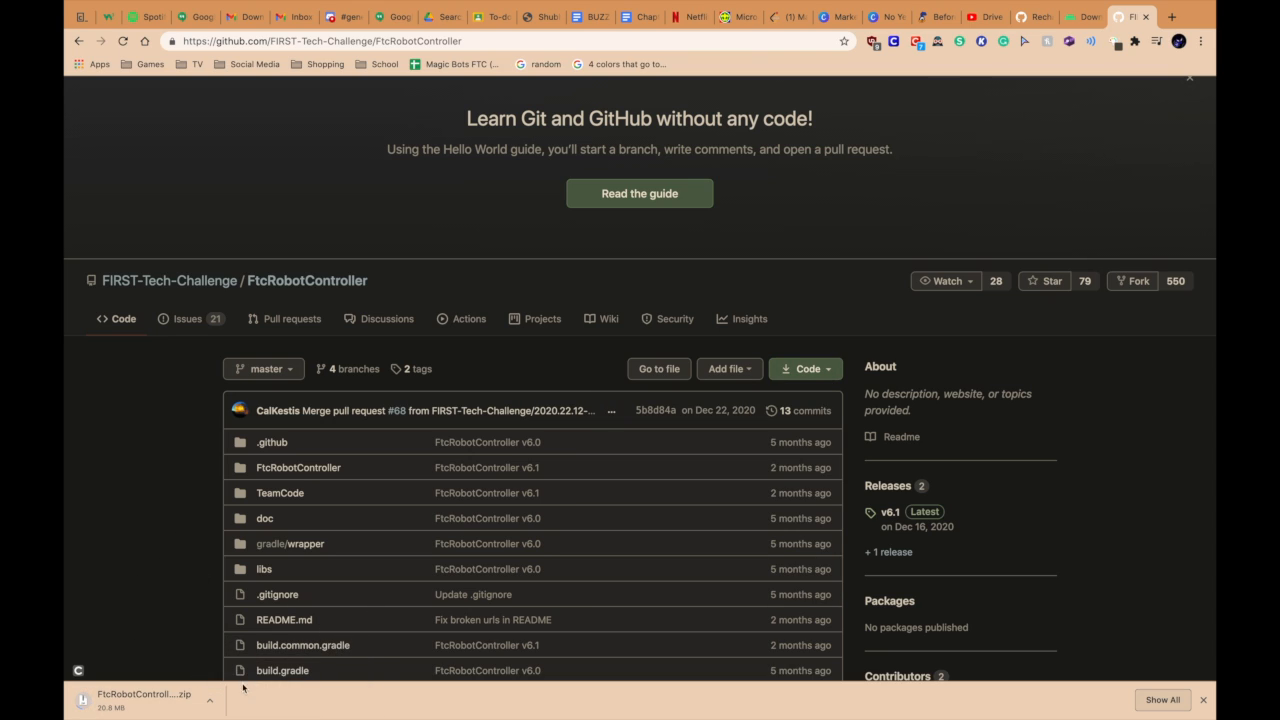
left_click(210, 700)
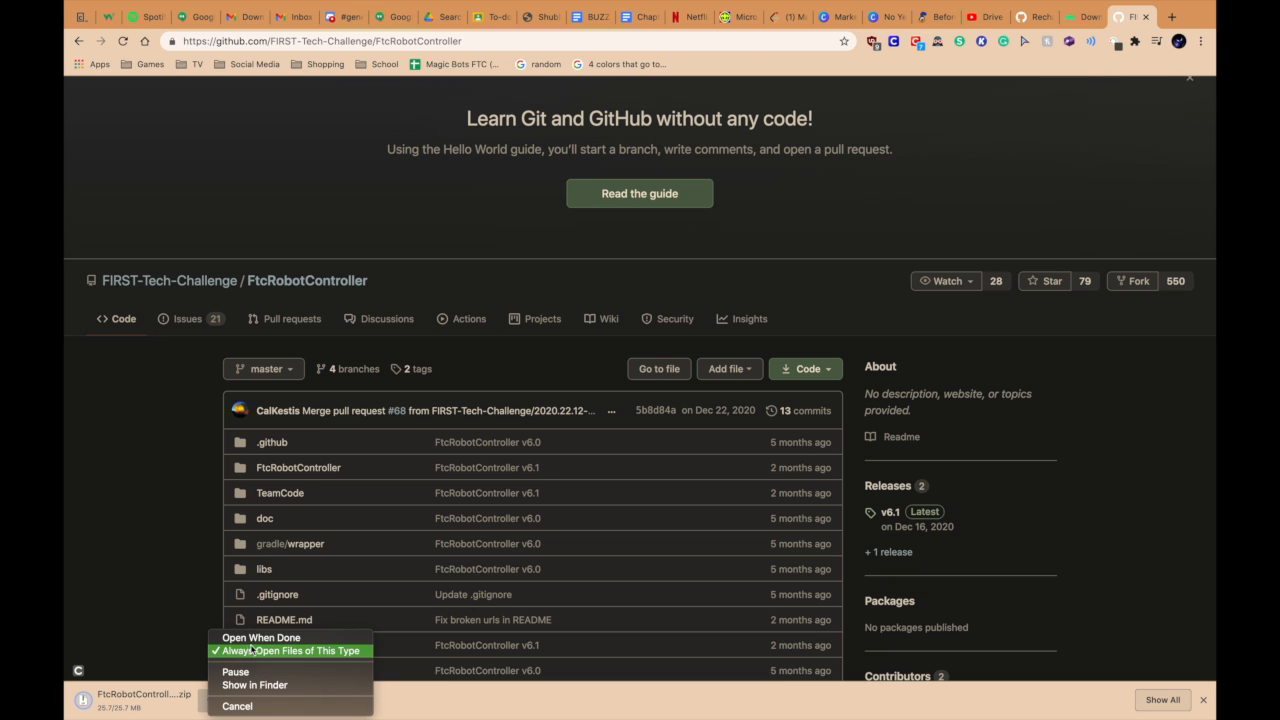
left_click(250, 637)
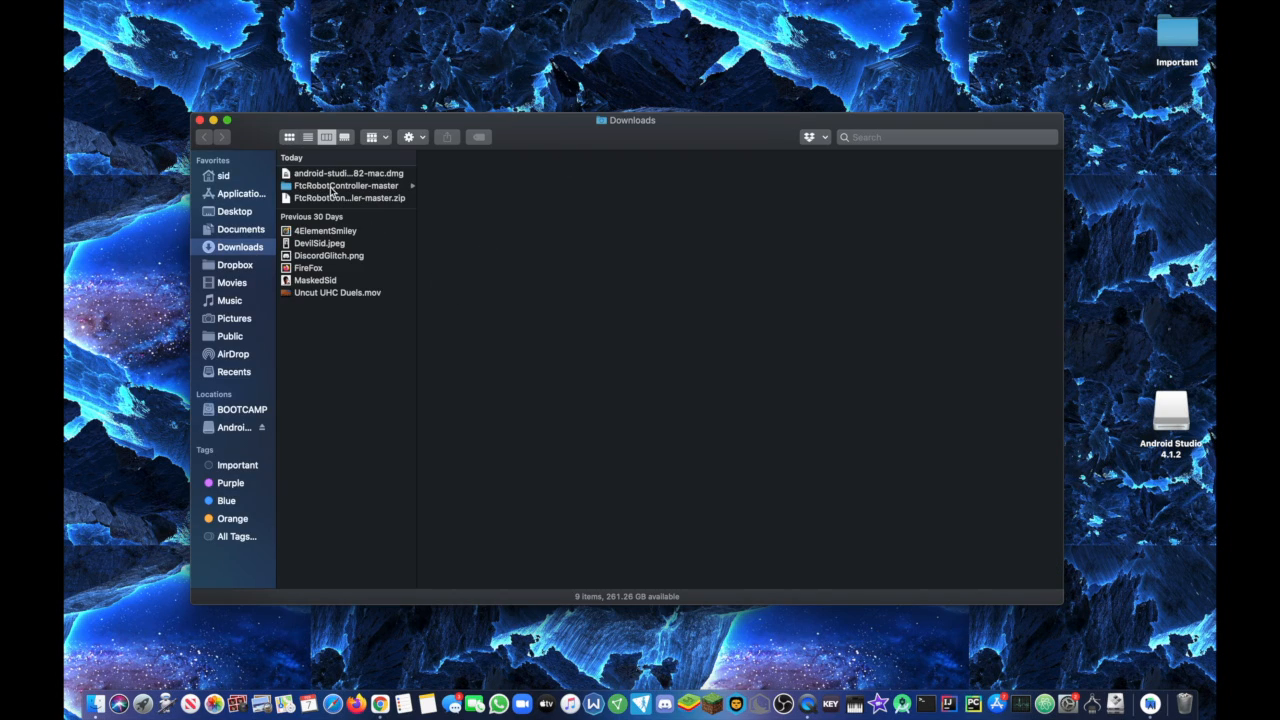
Step: Examine the contents of the FtcRobotController-master folder and its FtcRobotController subfolder in Finder's Downloads, and close the window
left_click(347, 176)
left_click(349, 186)
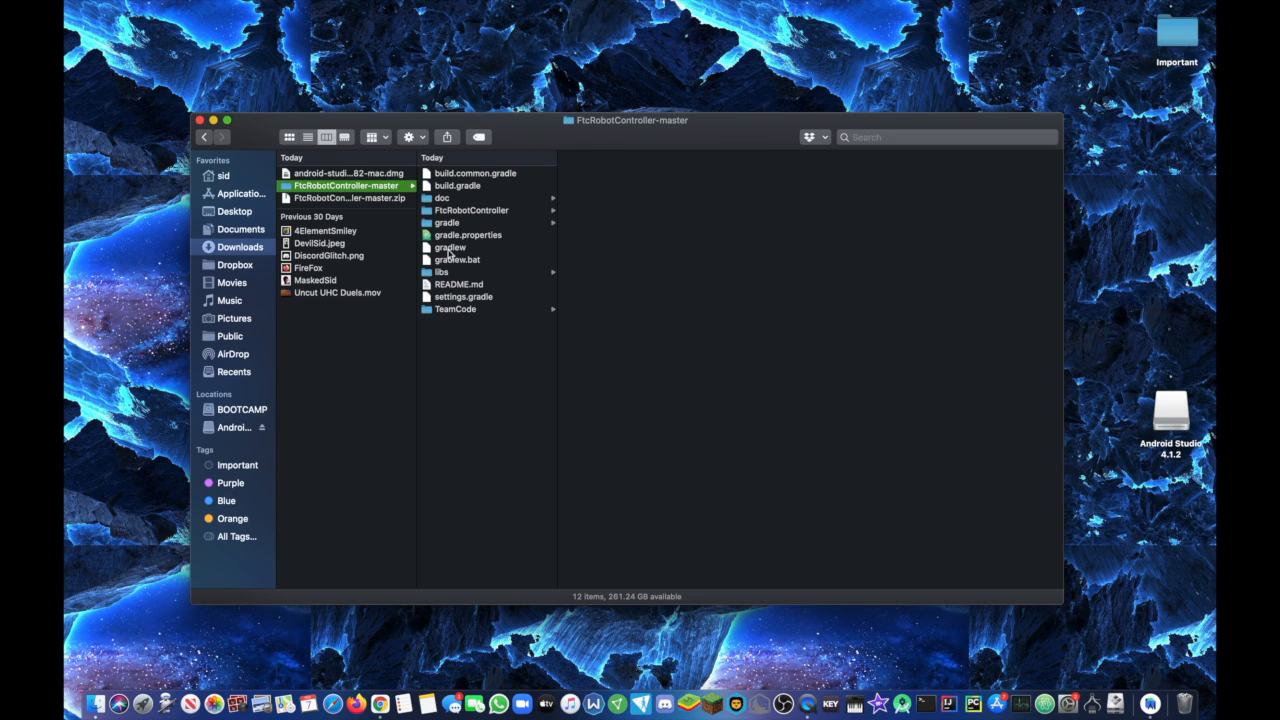
left_click(486, 212)
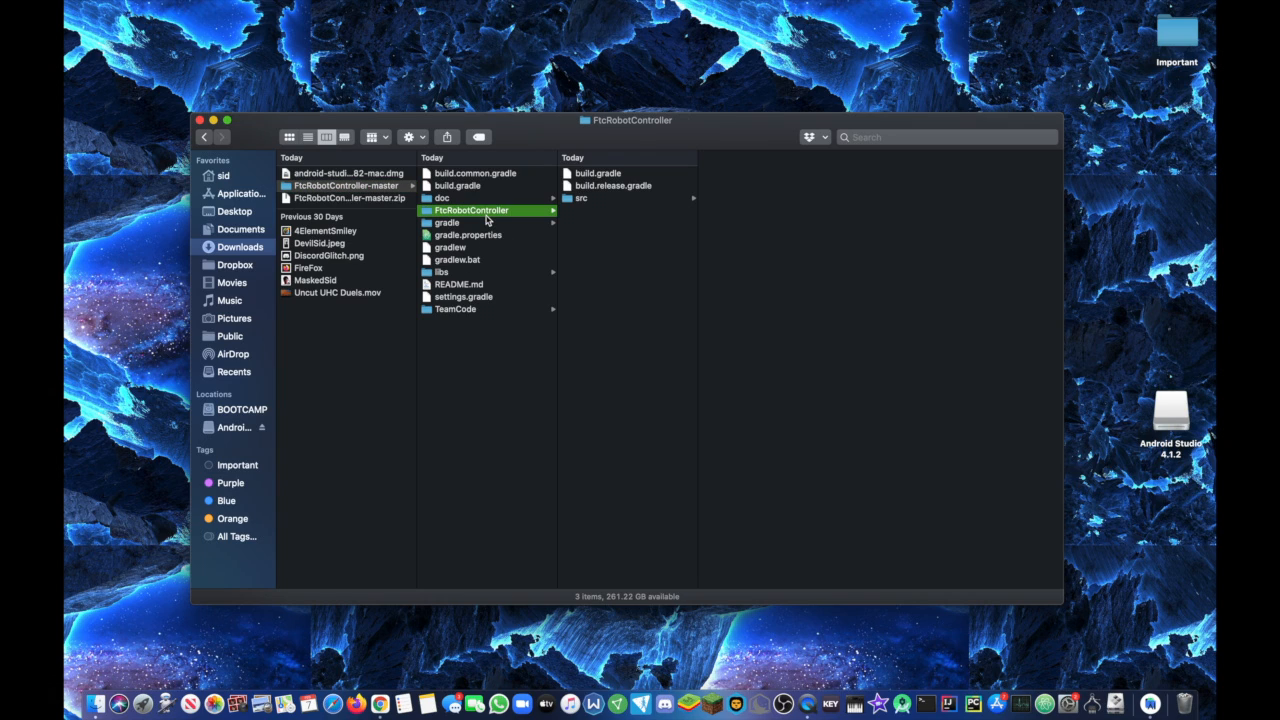
left_click(196, 119)
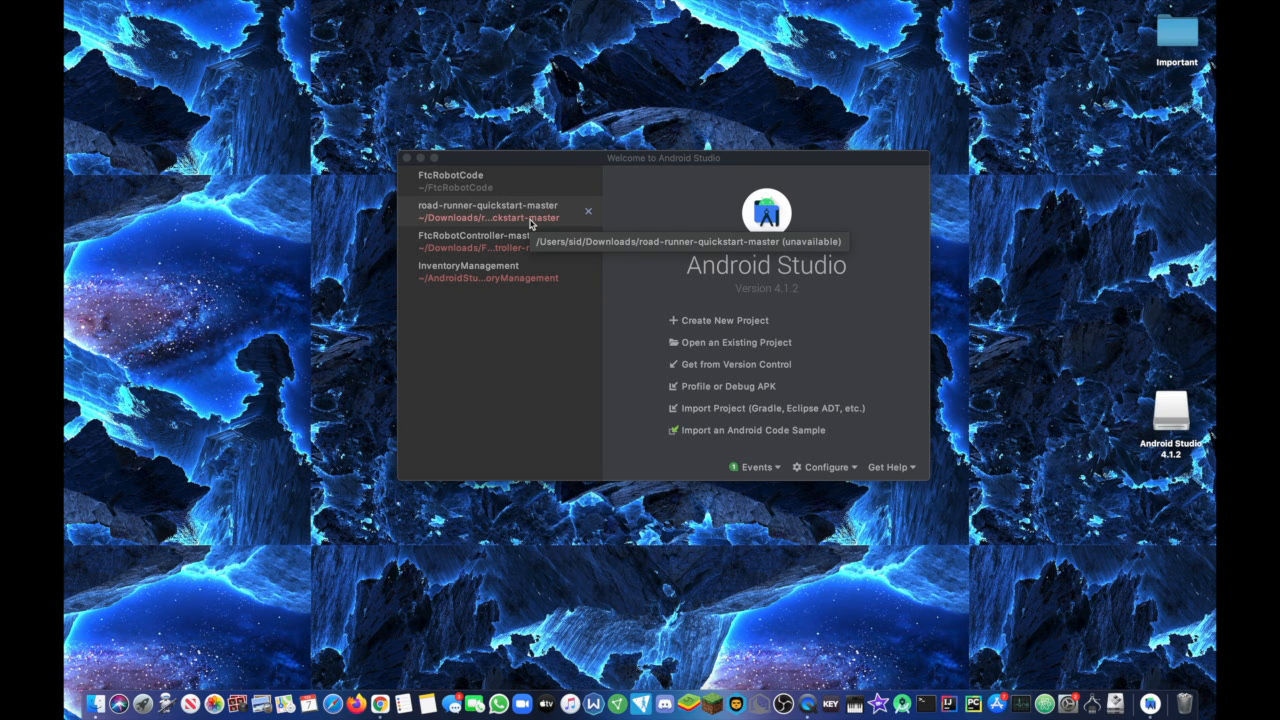
Step: Import the FtcRobotController-master folder from Downloads as a project in Android Studio, show its project files, and close the project window
left_click_drag(600, 164, 575, 170)
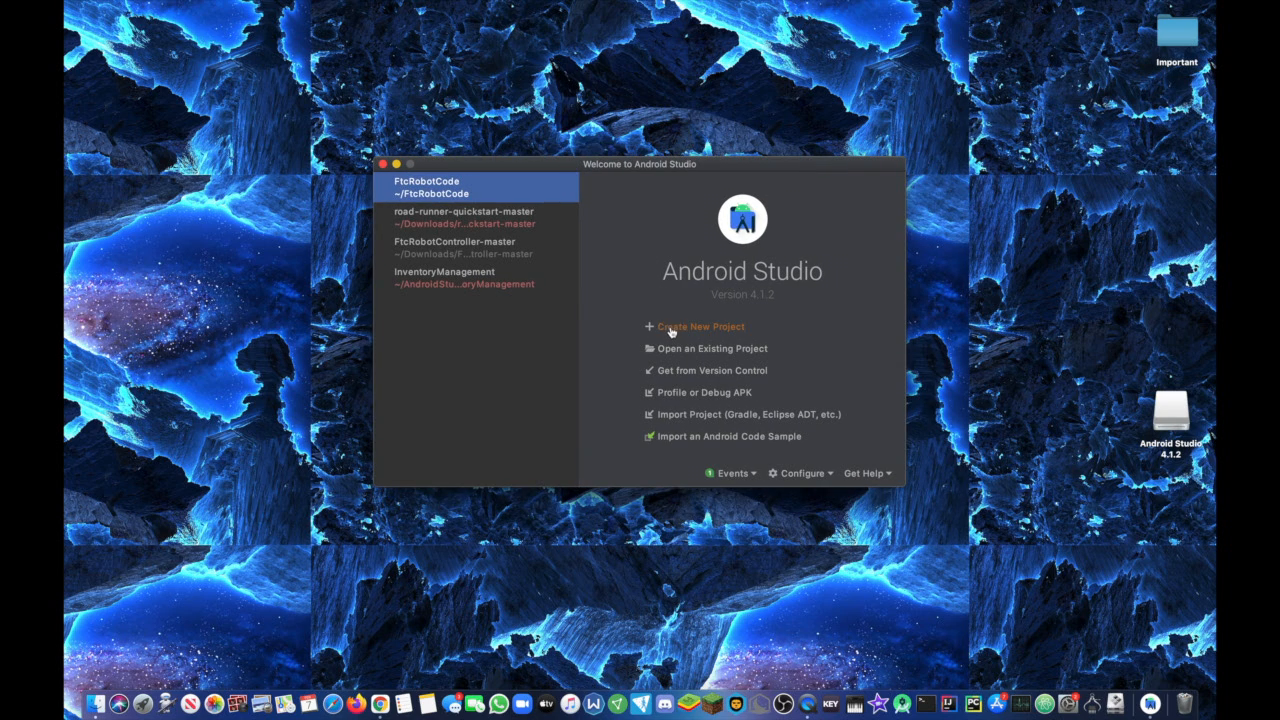
left_click(704, 416)
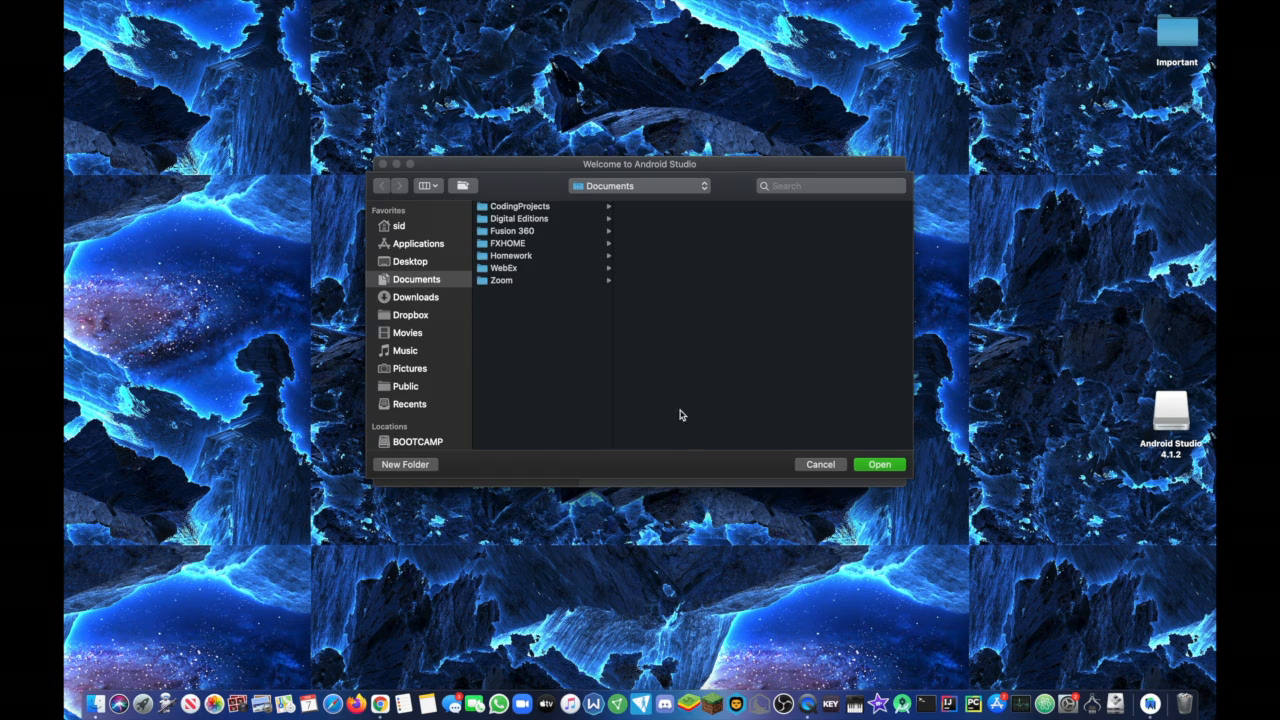
left_click(413, 296)
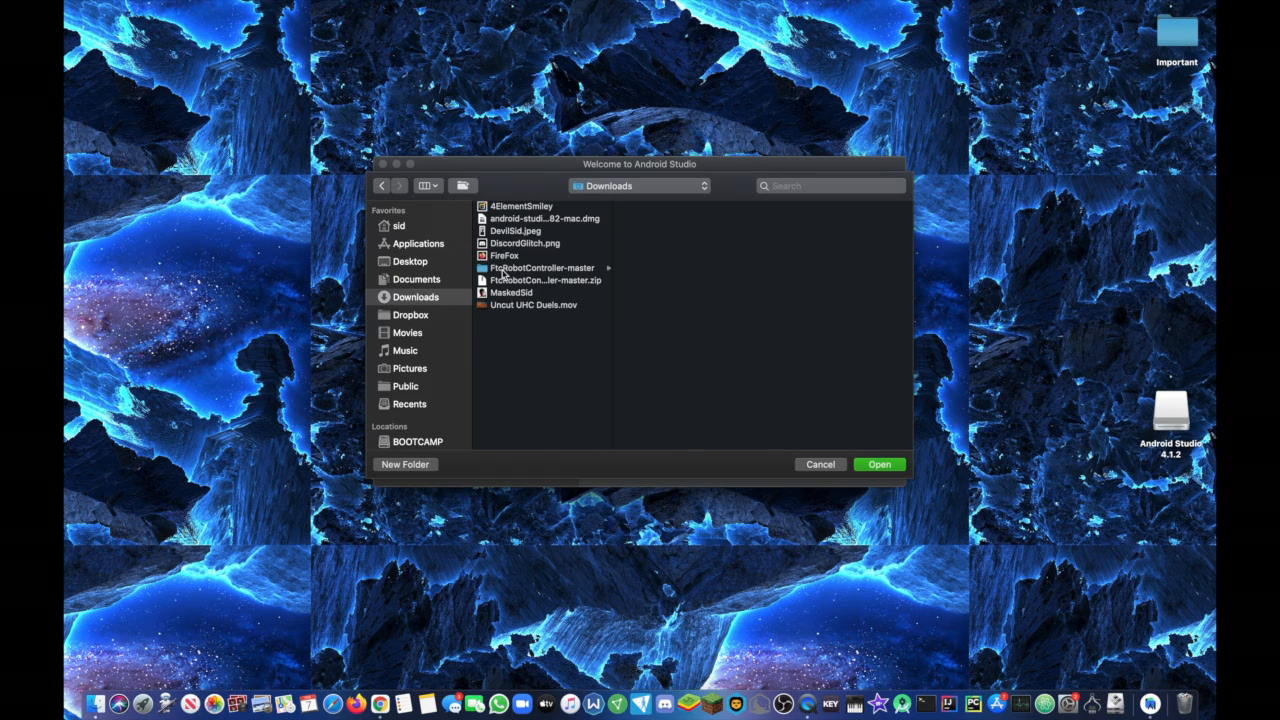
left_click(502, 272)
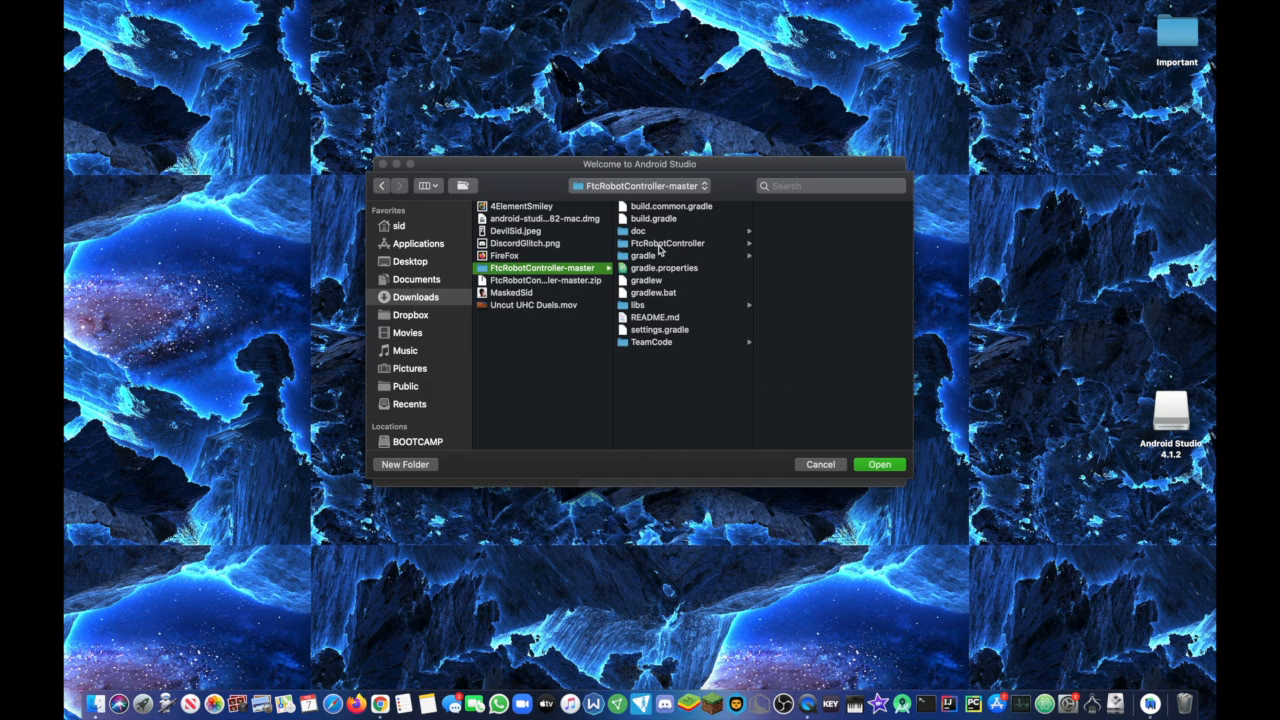
left_click(868, 466)
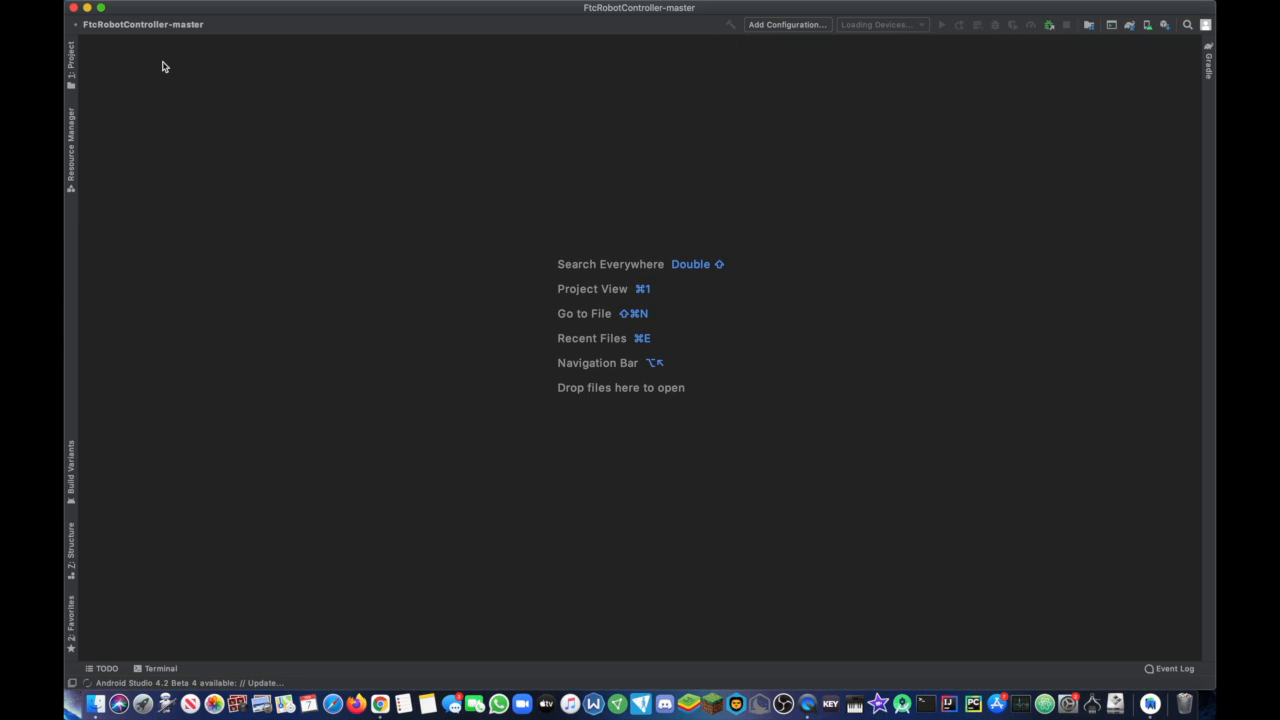
left_click(72, 68)
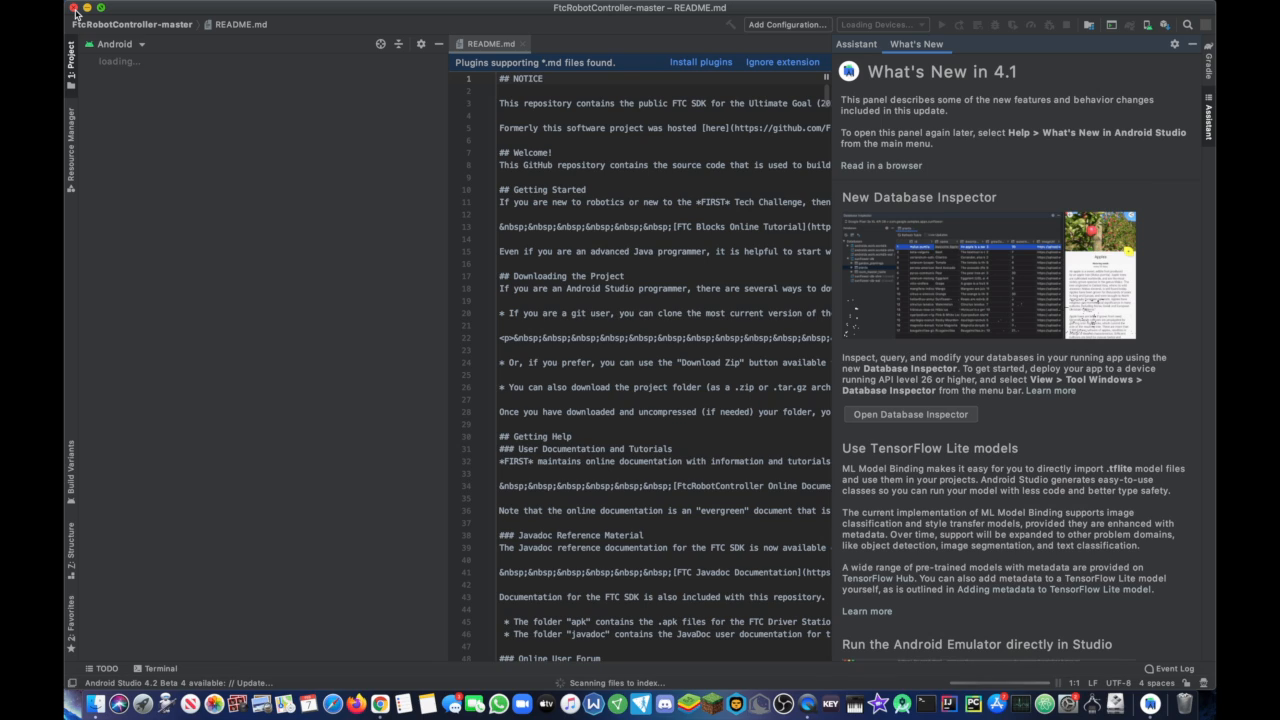
left_click(74, 9)
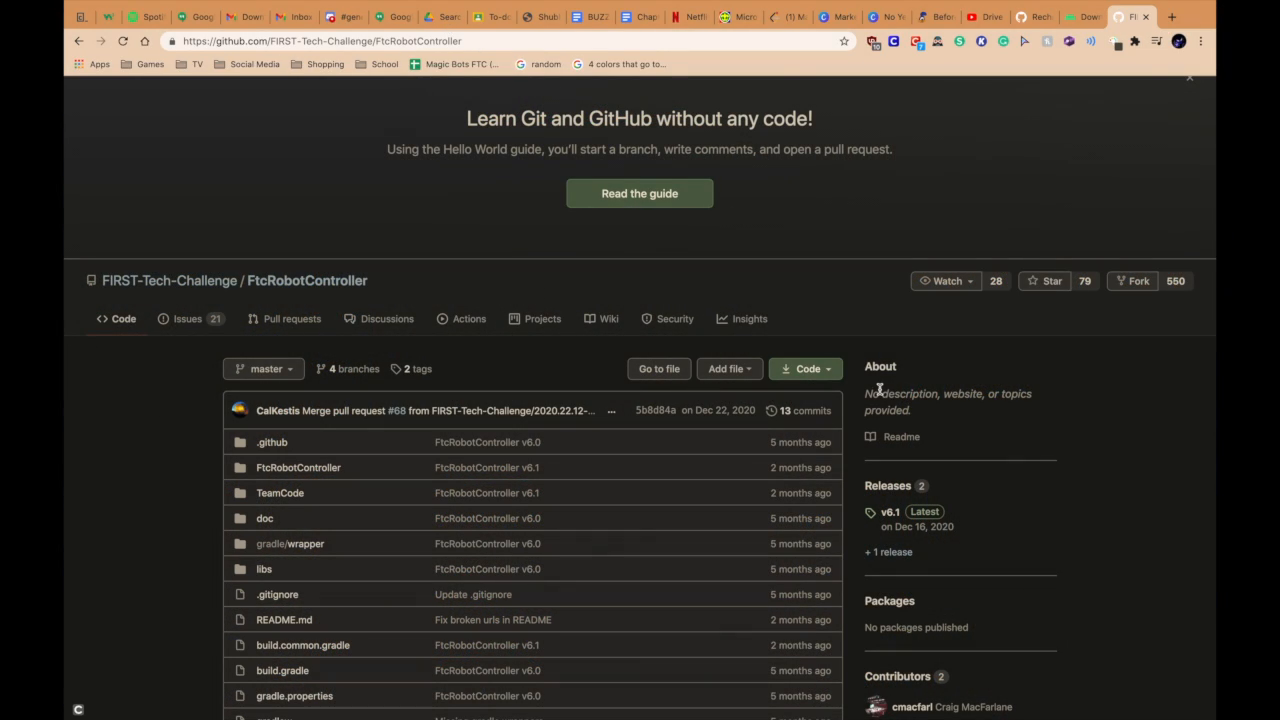
Step: Copy the repository's HTTPS clone URL from the GitHub page in Chrome and return to the Android Studio welcome window
left_click(804, 372)
left_click(818, 449)
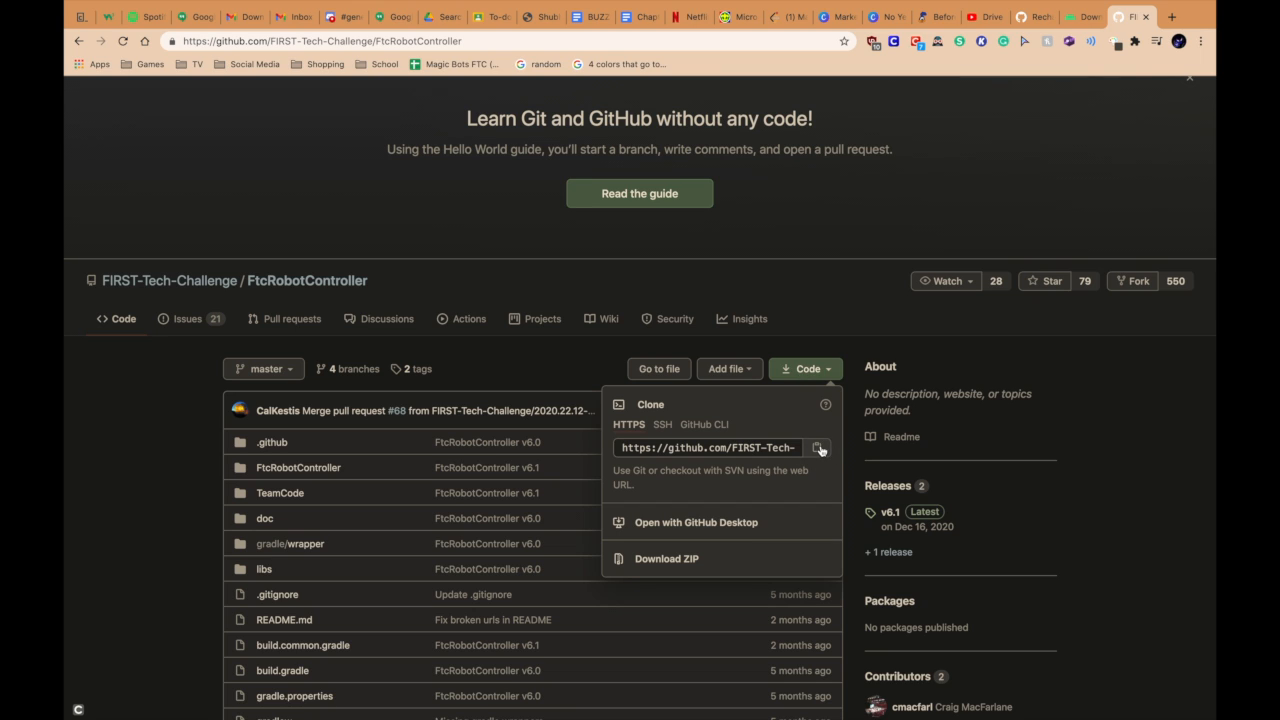
left_click(818, 269)
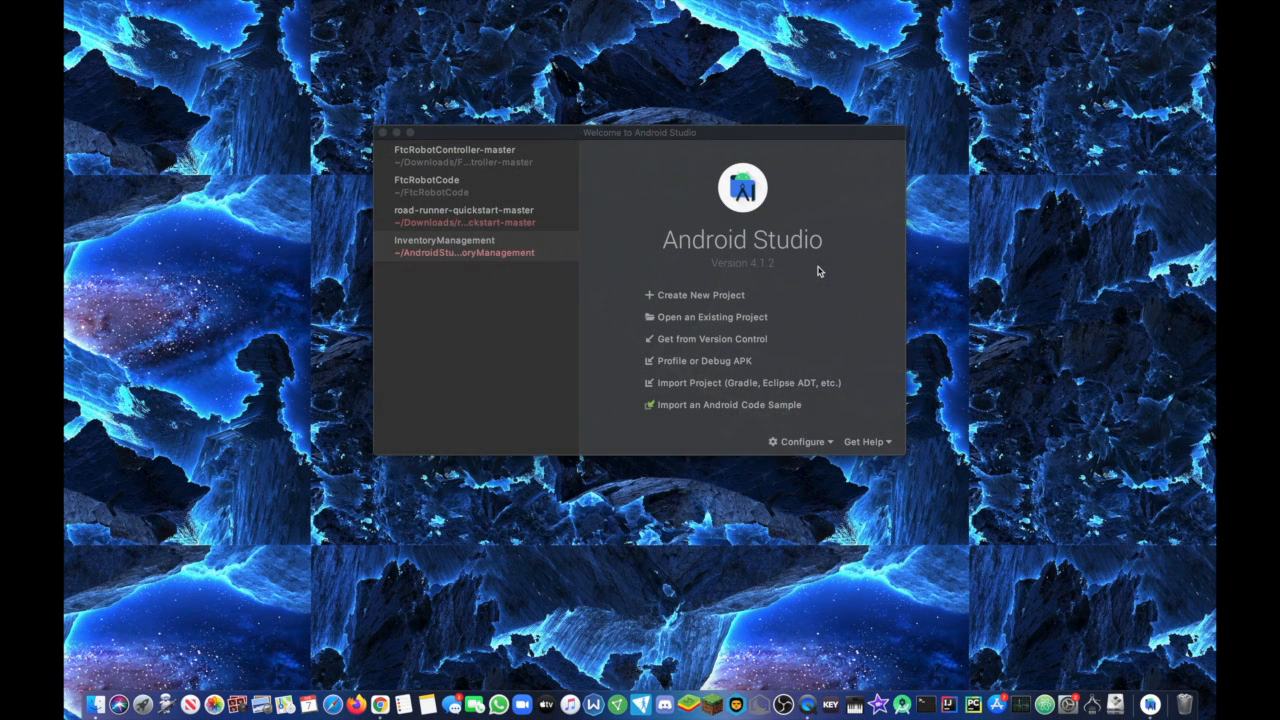
left_click(817, 269)
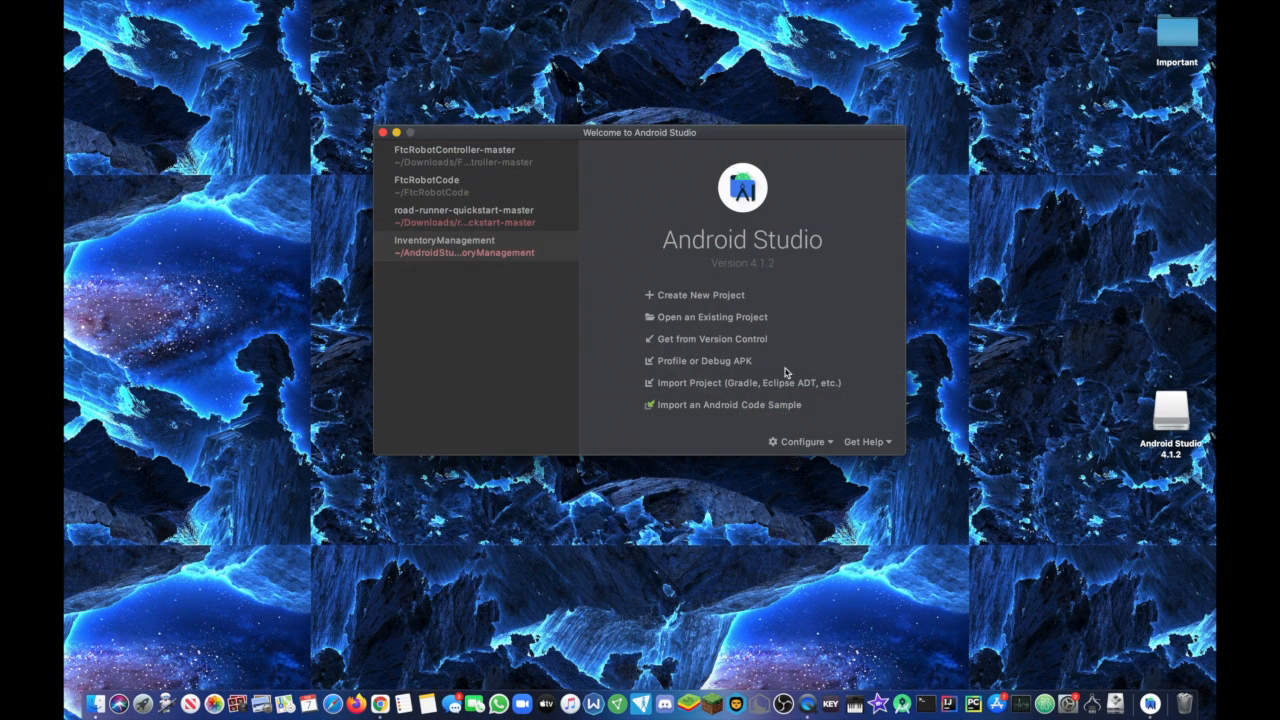
left_click(712, 341)
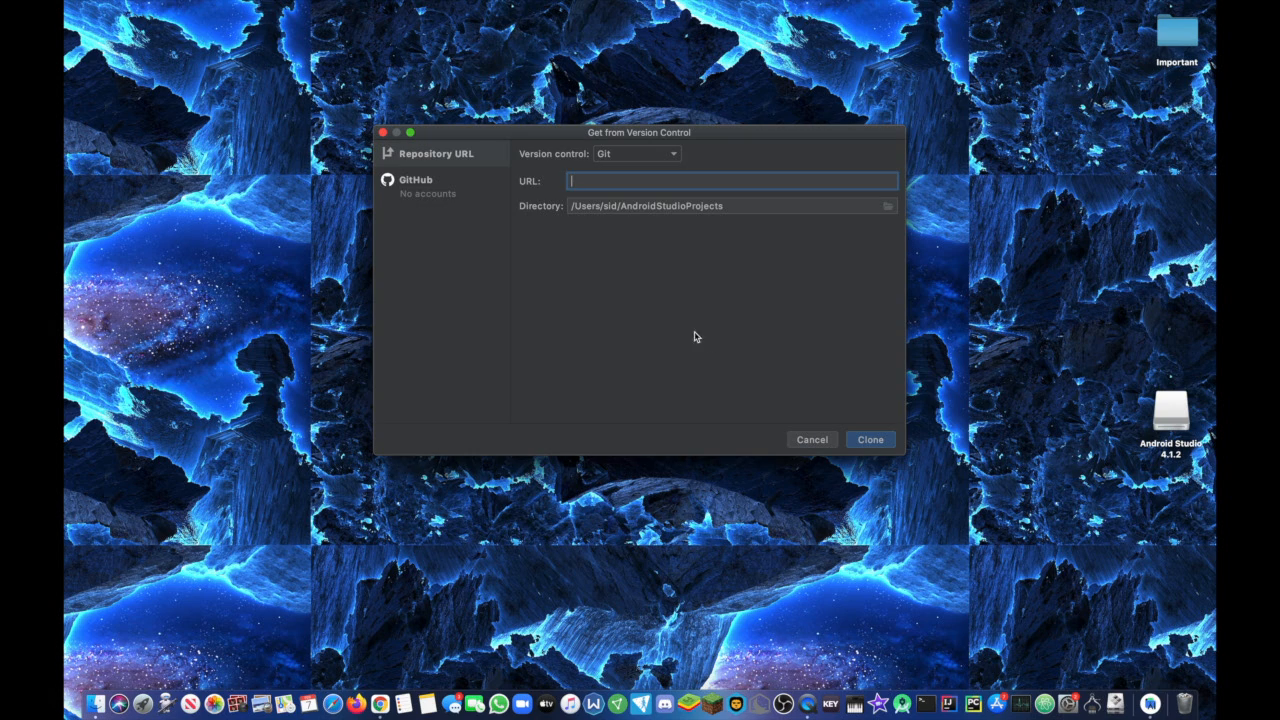
type("https://github.com/FIRST-Tech-Challenge/FtcRobotController.git")
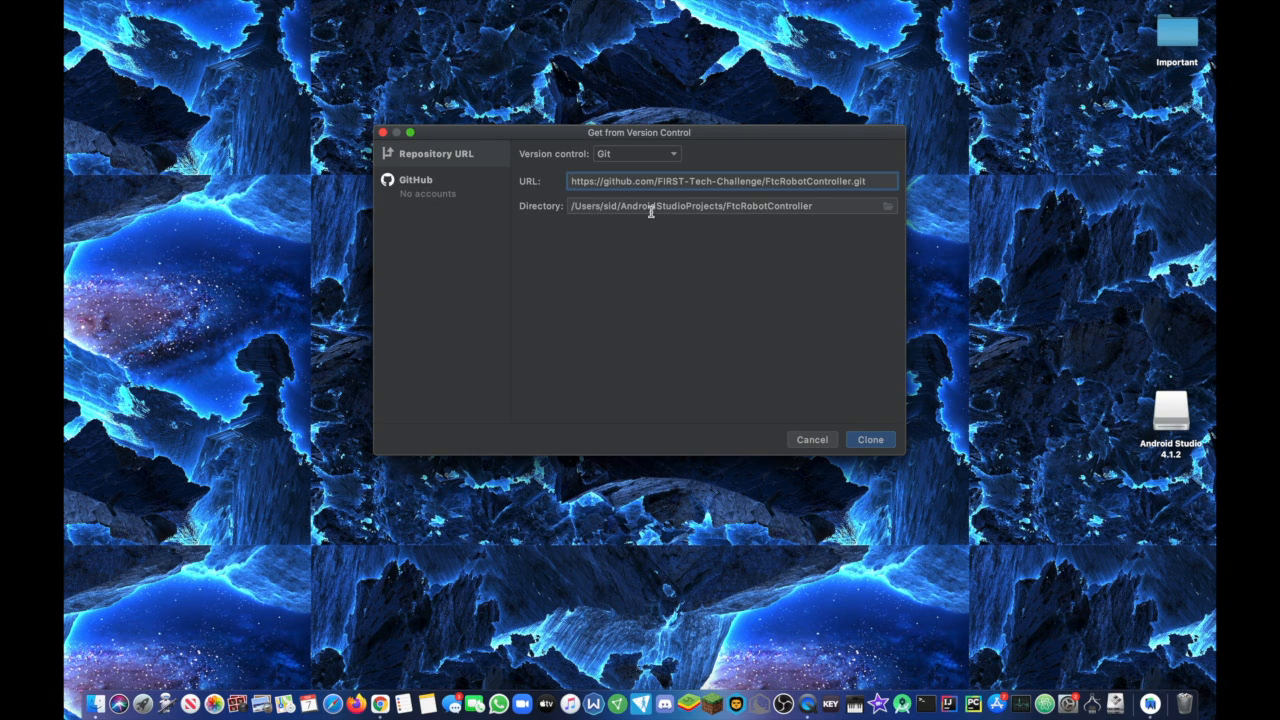
left_click(874, 439)
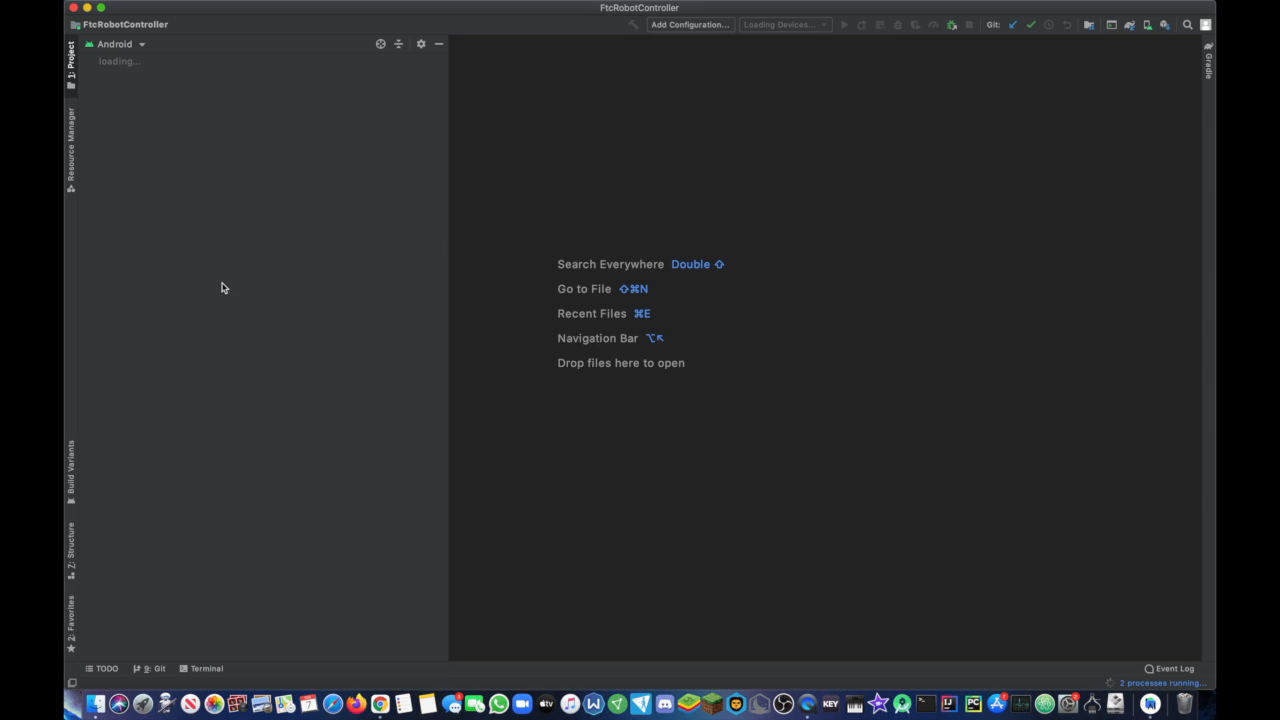
left_click(632, 251)
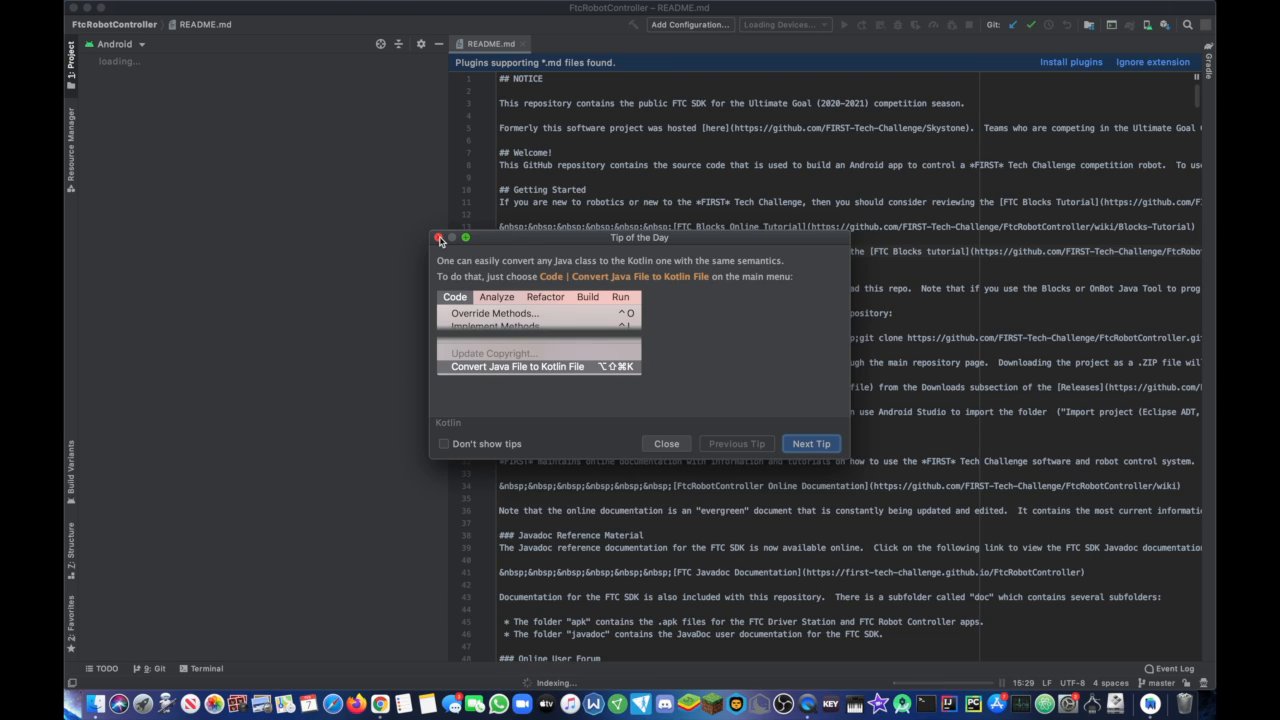
left_click(439, 239)
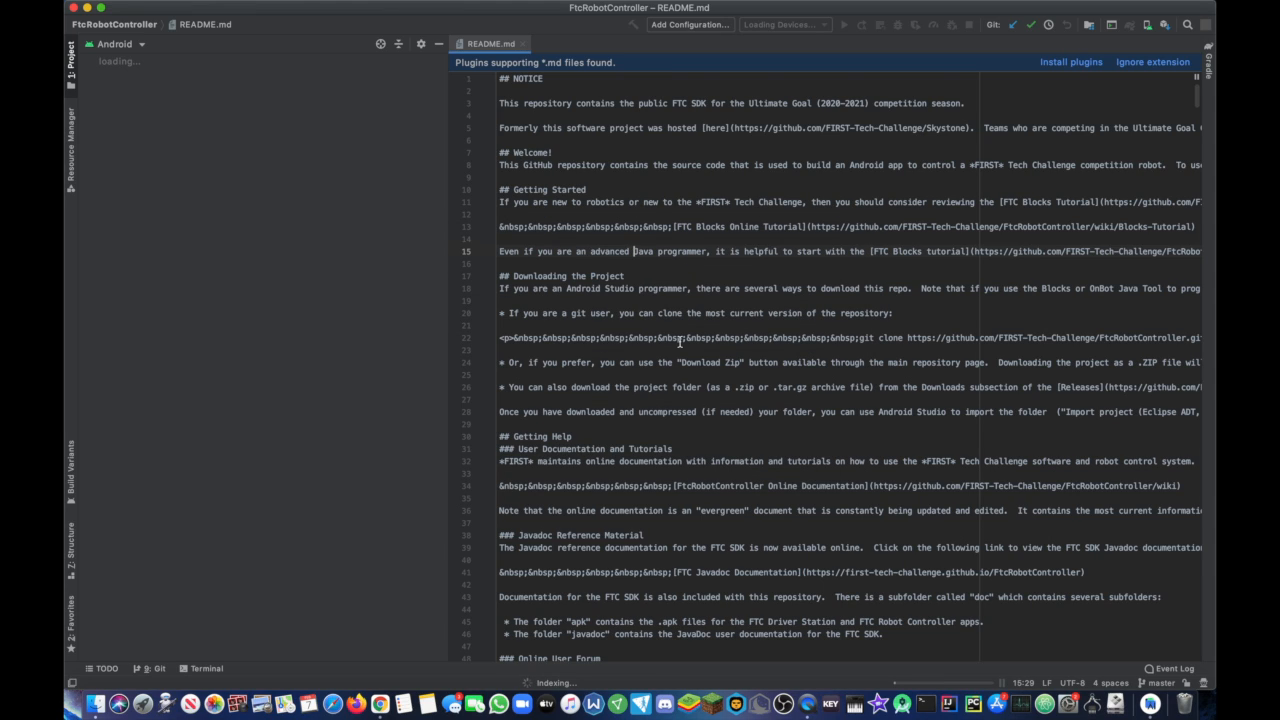